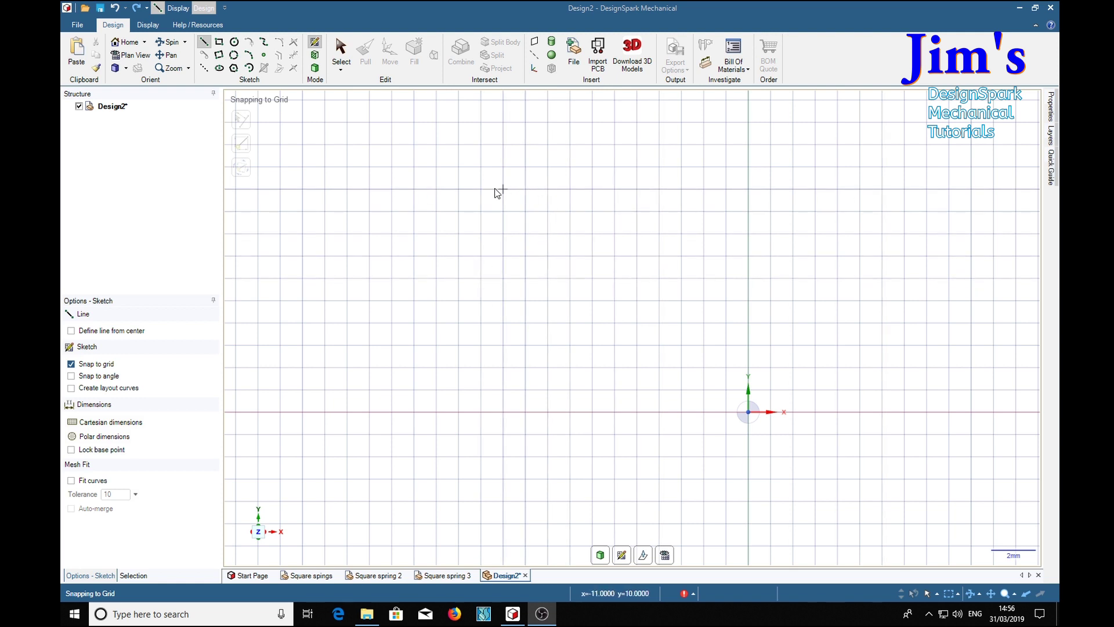
Draw connected lines from (-15, 10) down to (-14, 0), across to (-13, 0) and up to (-12, 10)
click(413, 189)
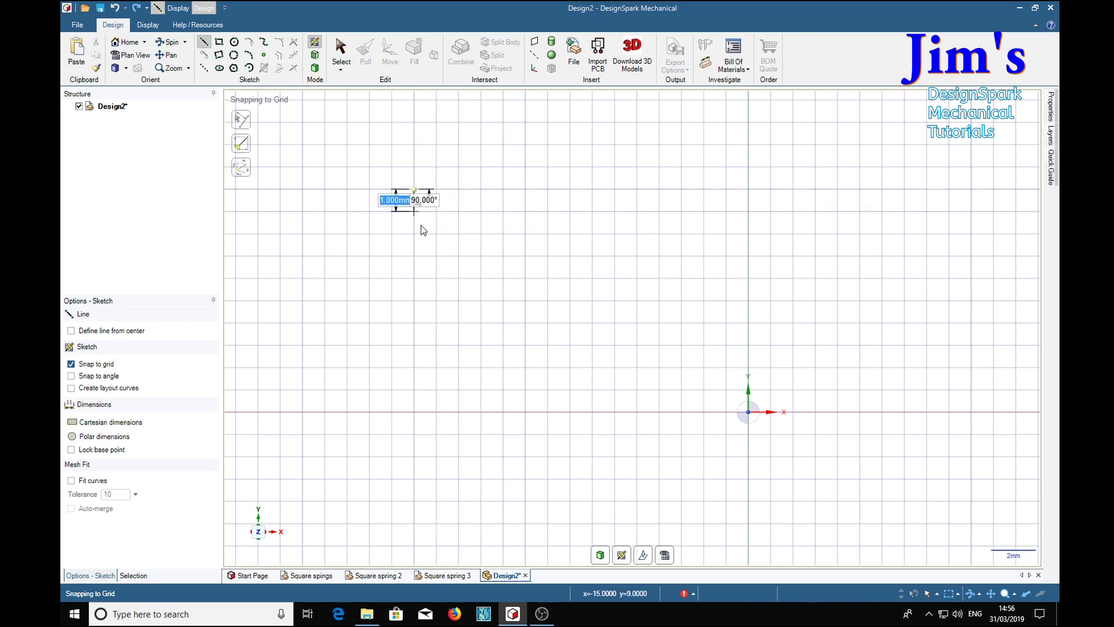
click(437, 415)
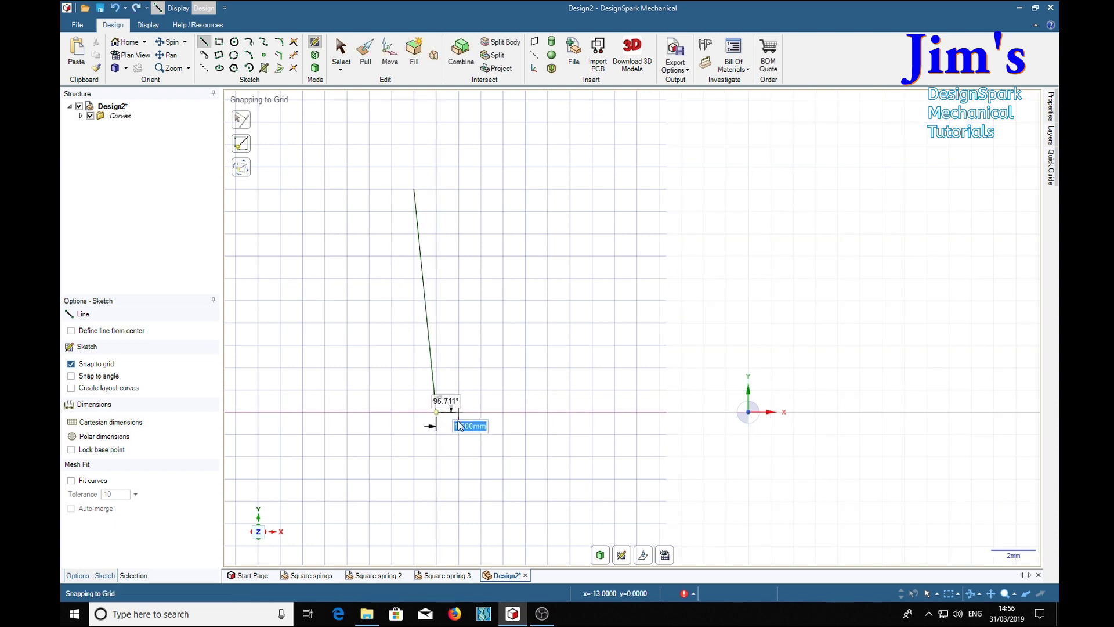
click(458, 413)
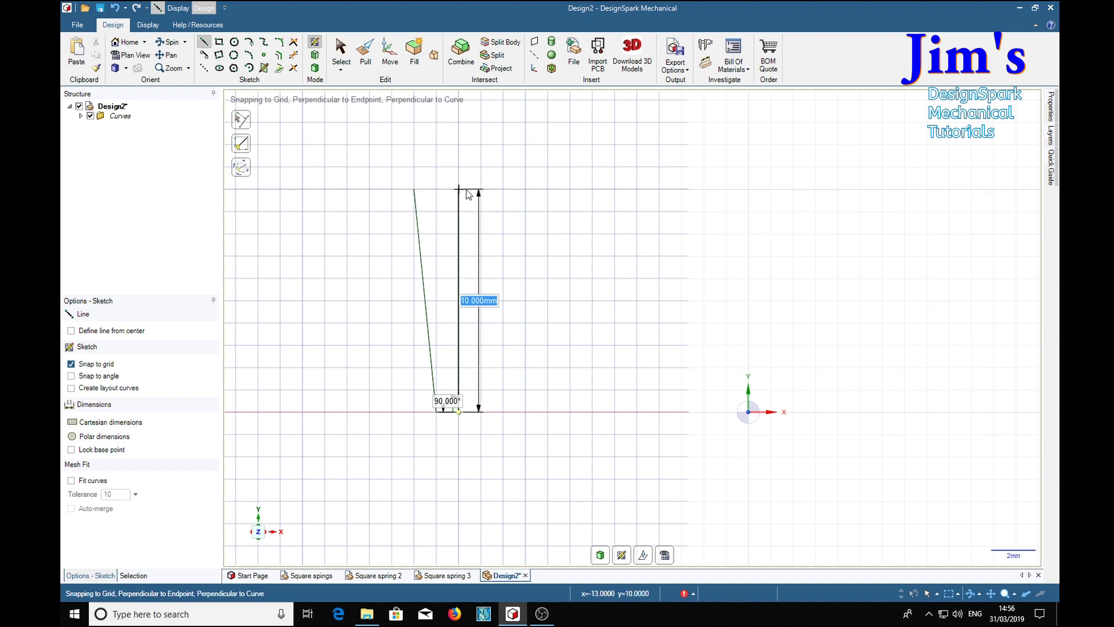
click(480, 190)
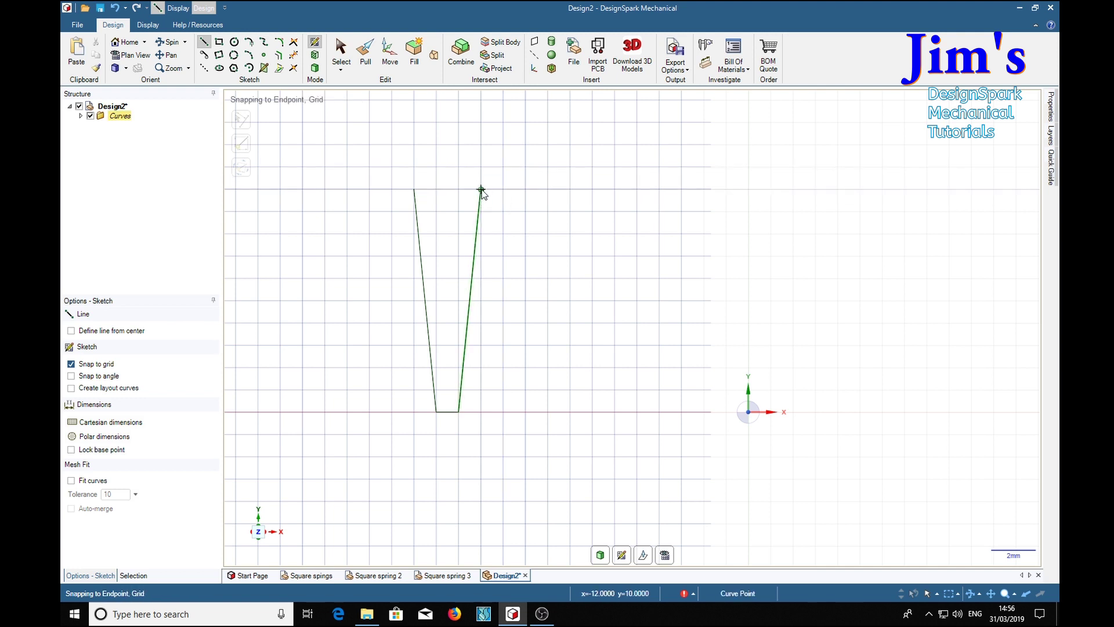
Continue the zigzag from (-12, 10) with 1 mm flats and slopes between y = 10 and y = 0, ending at (6, 0), and switch to 3D mode
click(480, 189)
click(503, 189)
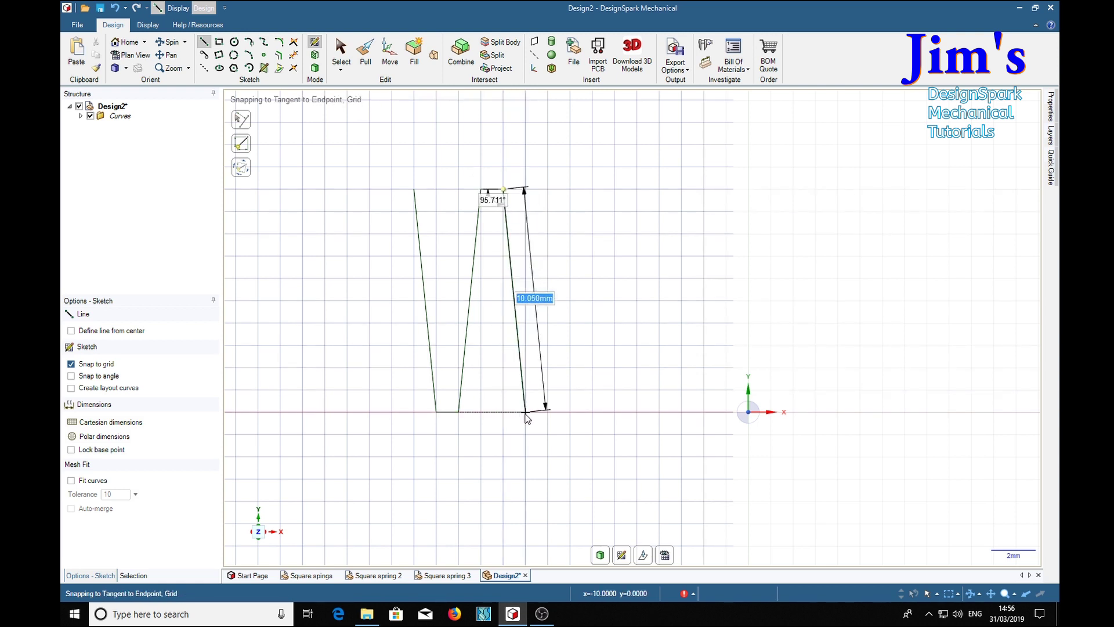
click(525, 413)
click(548, 412)
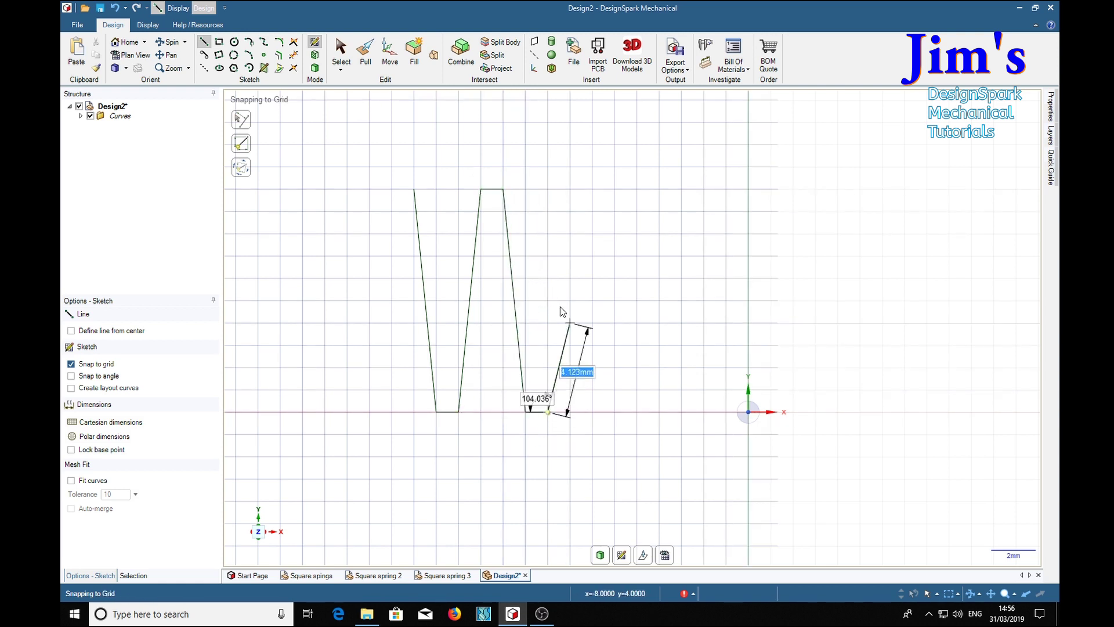
click(570, 189)
click(593, 189)
click(614, 412)
click(637, 412)
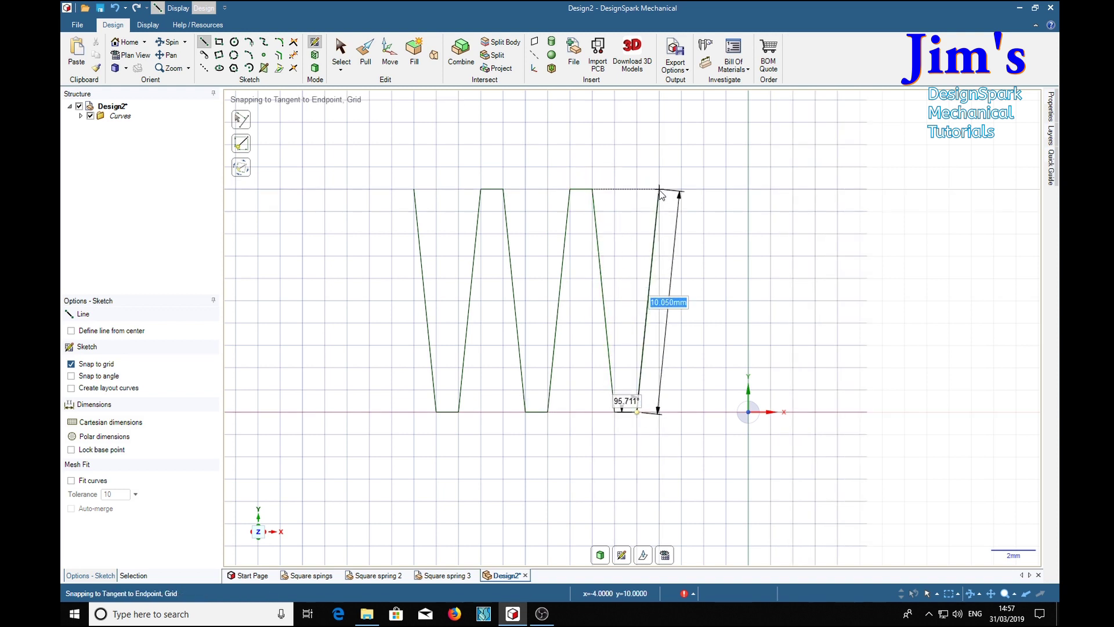
click(660, 189)
click(682, 189)
click(704, 413)
click(726, 412)
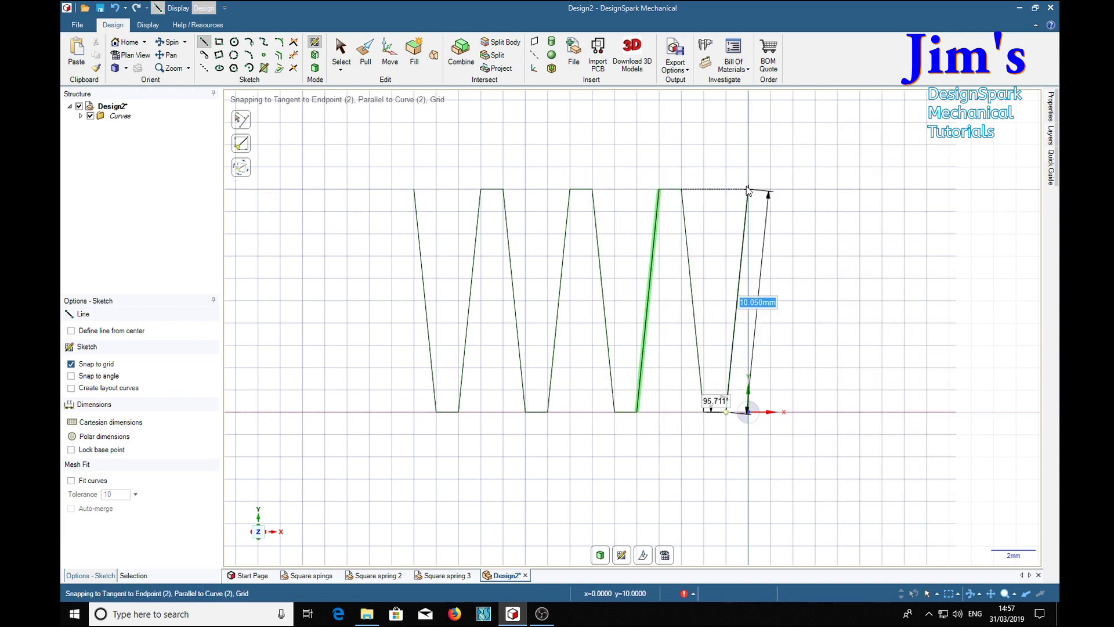
click(749, 189)
click(771, 188)
click(794, 412)
click(816, 412)
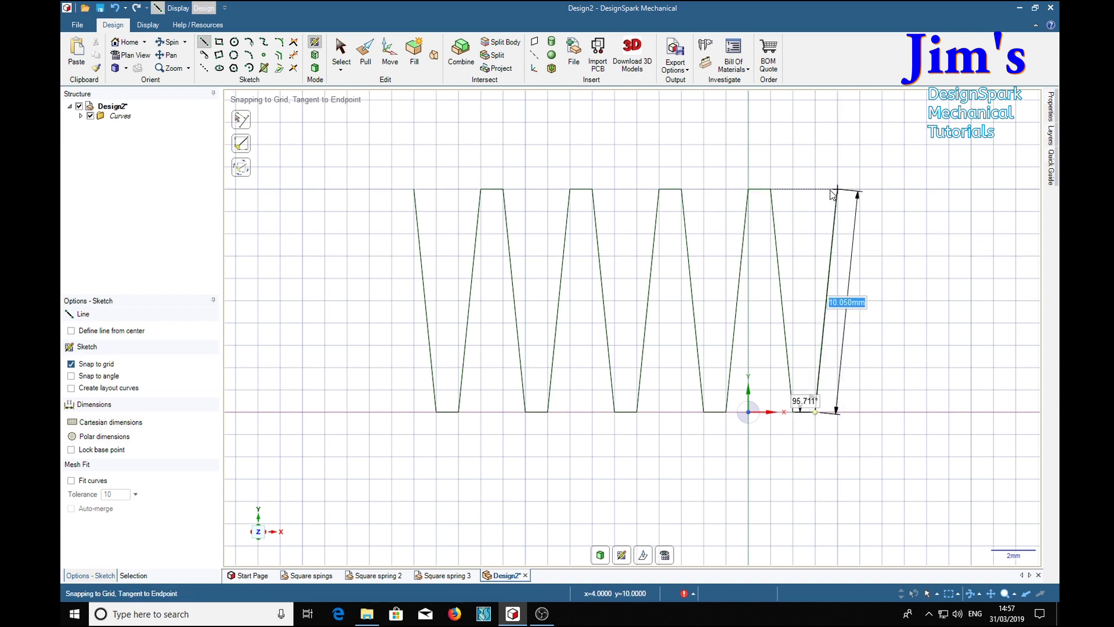
click(838, 188)
click(860, 189)
click(883, 412)
key(Escape)
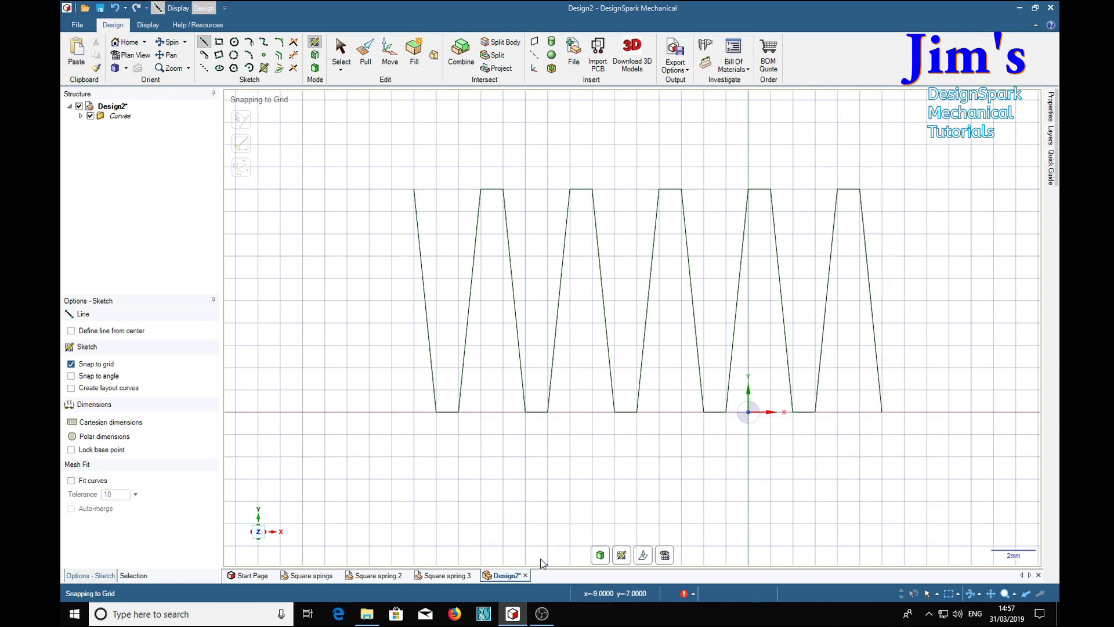
key(d)
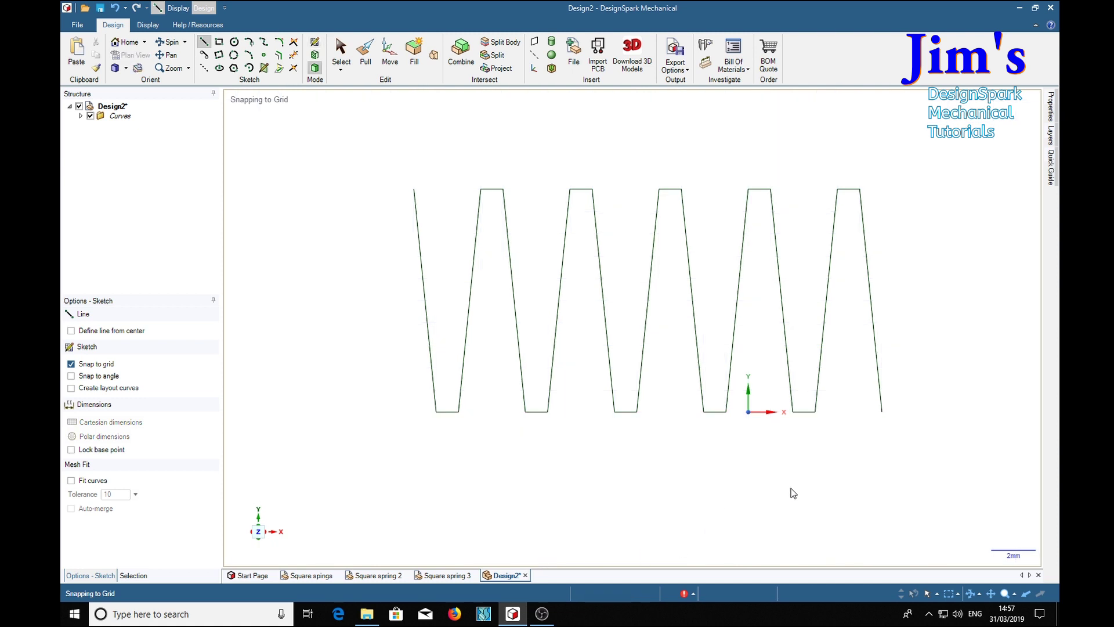
Move the five upward-sloping lines of the zigzag together 10 mm in the negative Z direction
middle_drag(823, 497, 699, 494)
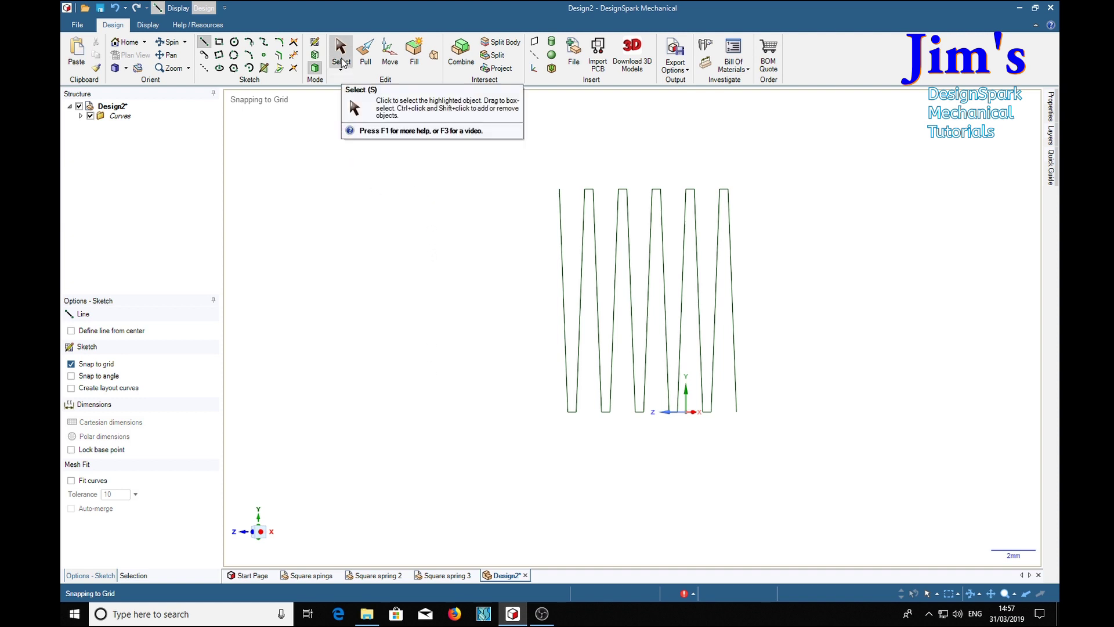
click(391, 60)
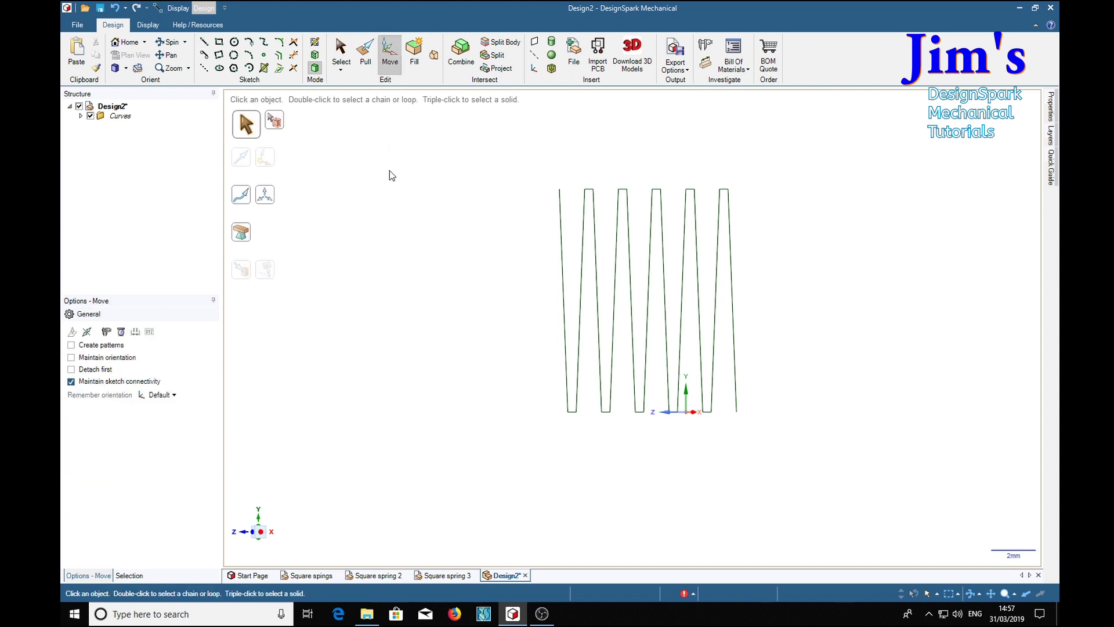
click(584, 280)
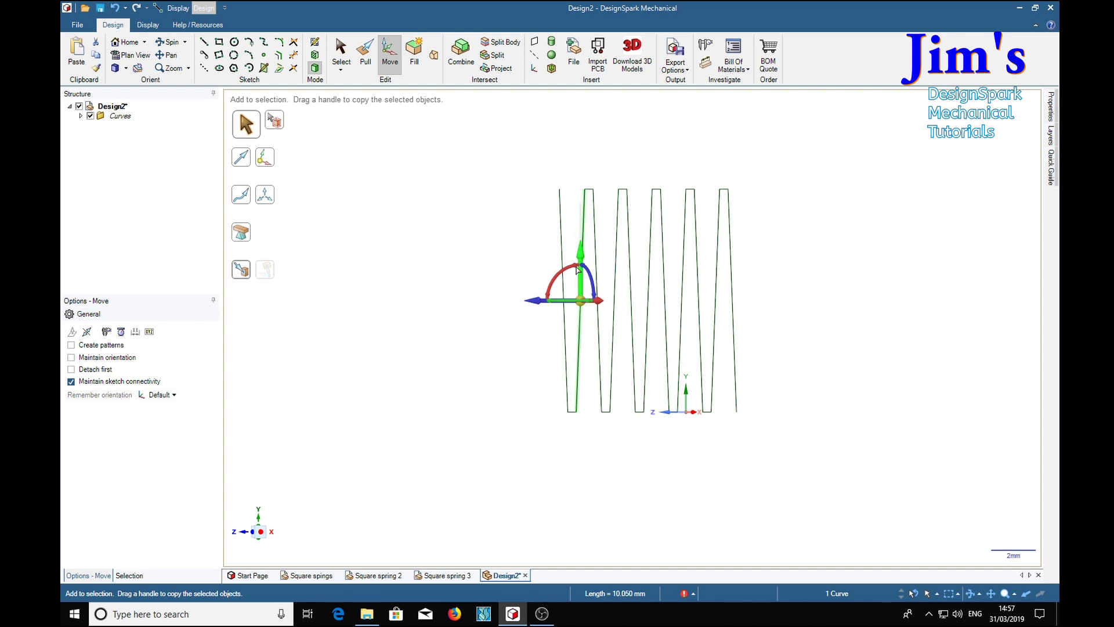
ctrl+click(617, 278)
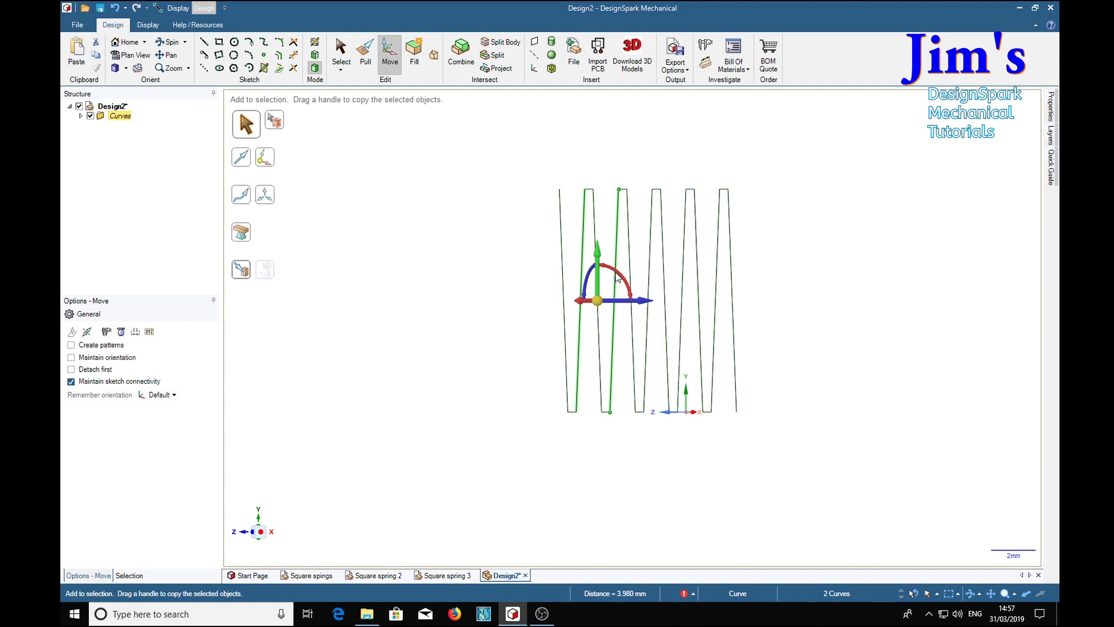
ctrl+click(648, 295)
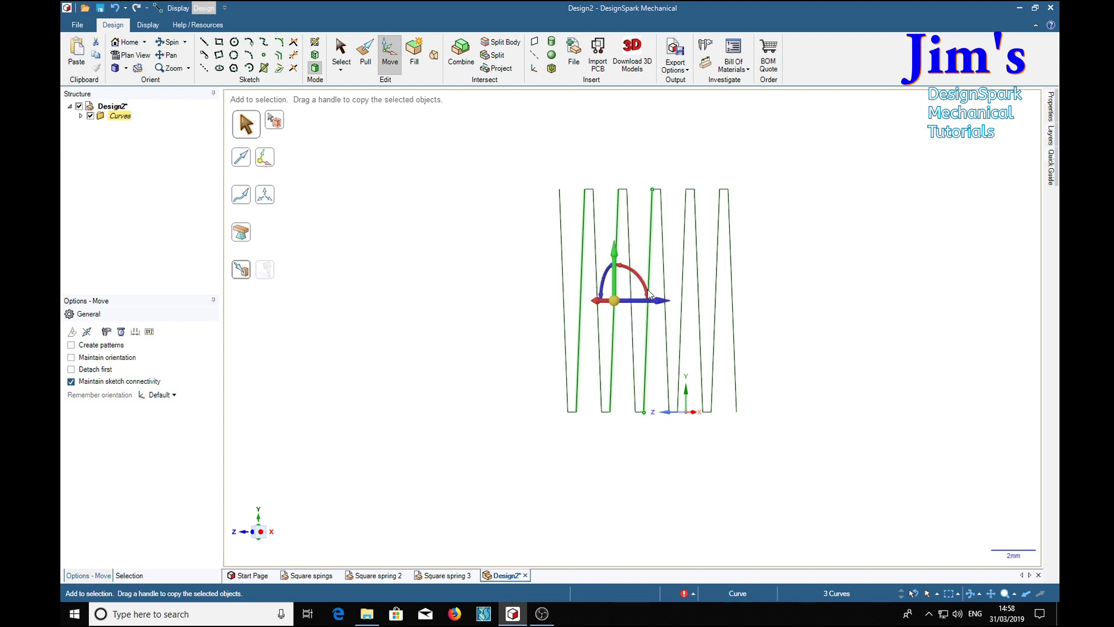
ctrl+click(682, 297)
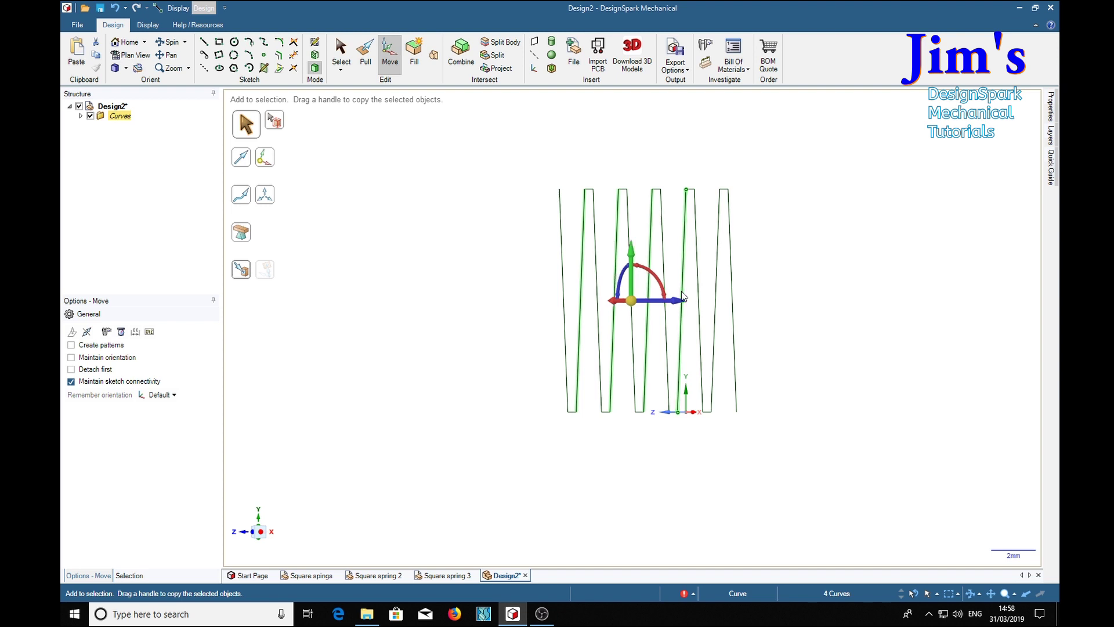
ctrl+click(716, 298)
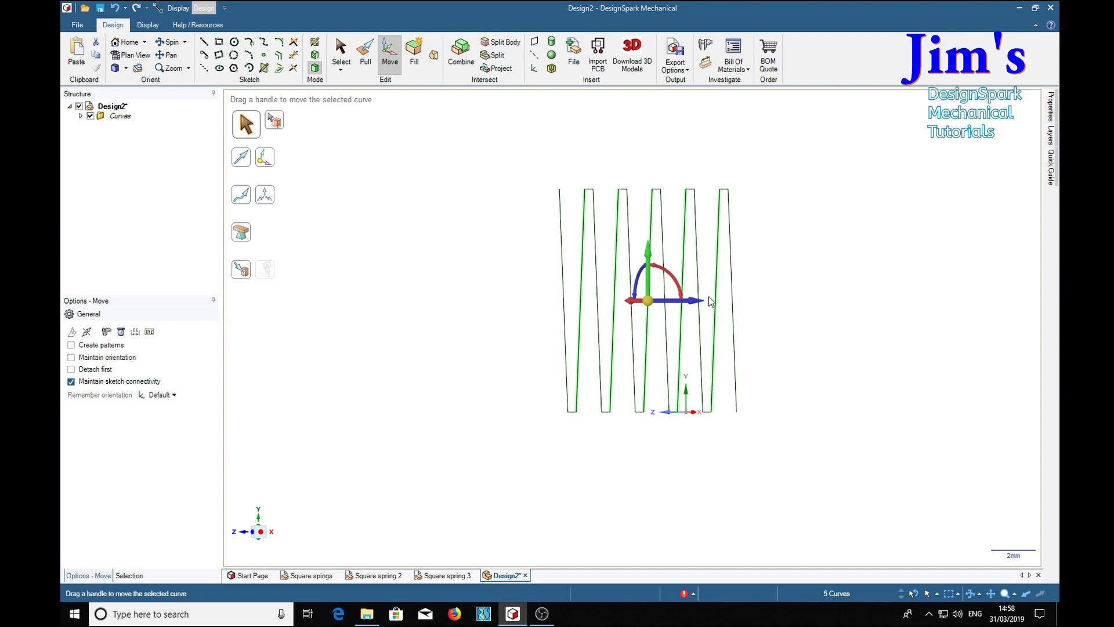
drag(696, 303, 772, 302)
text(10)
key(Return)
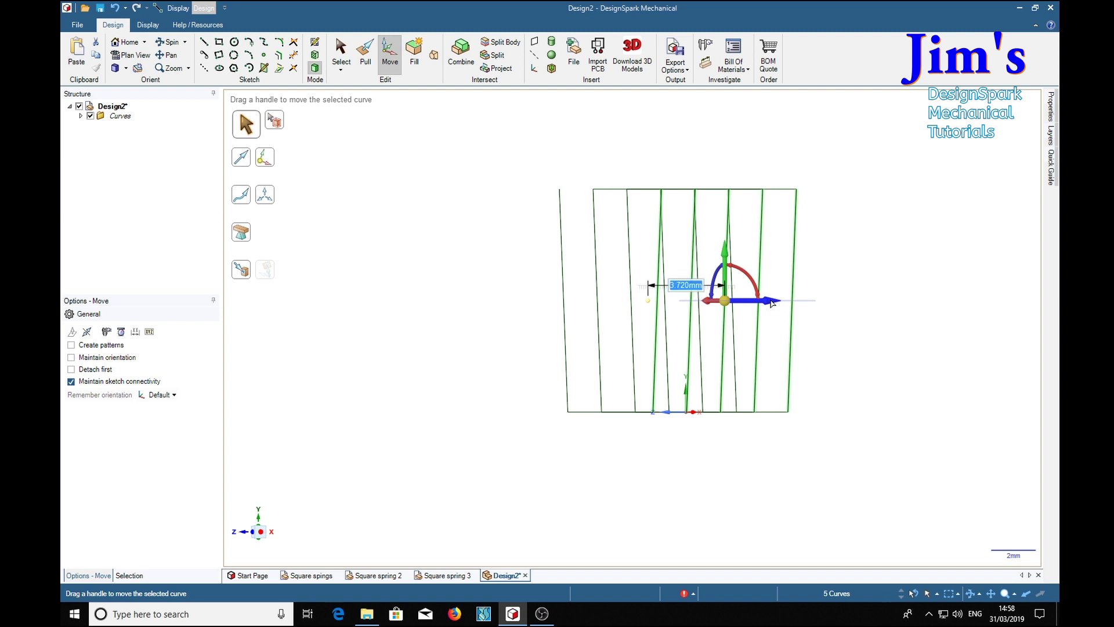
middle_drag(938, 145, 937, 197)
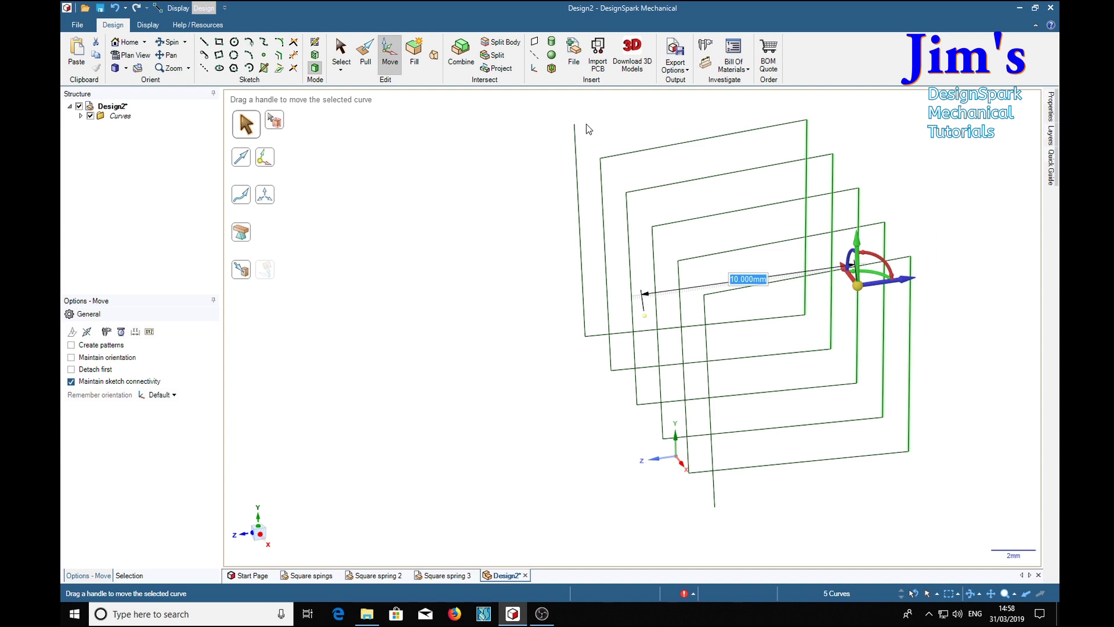
key(Escape)
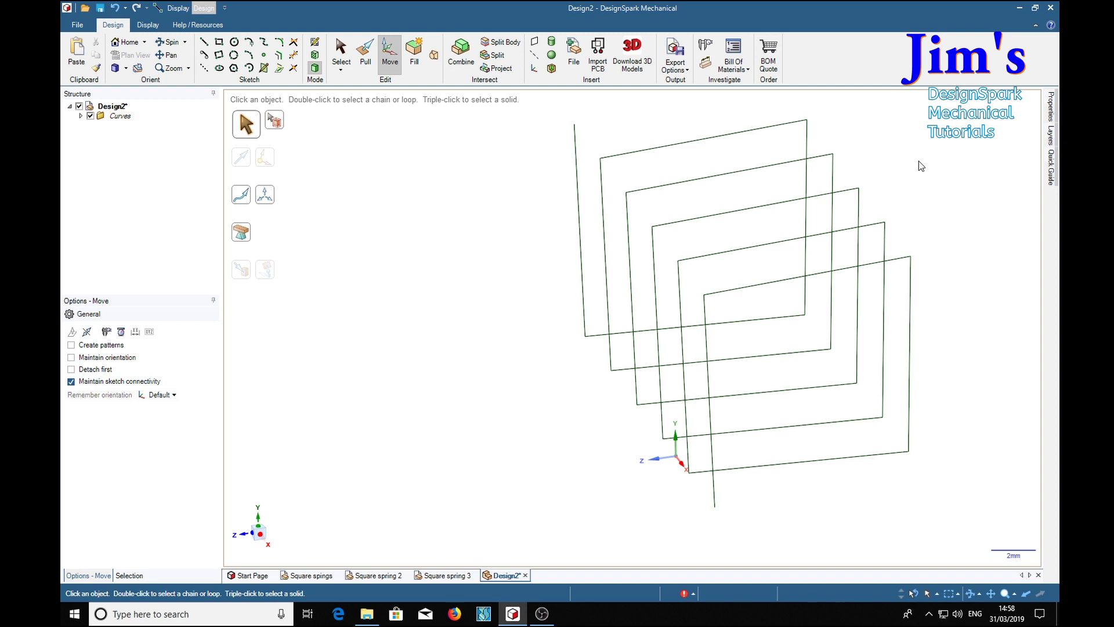
Sketch an ellipse centred on the spring path's open upper end, with a 2 mm first axis and a 1 mm second axis
shift+middle_drag(941, 144, 864, 165)
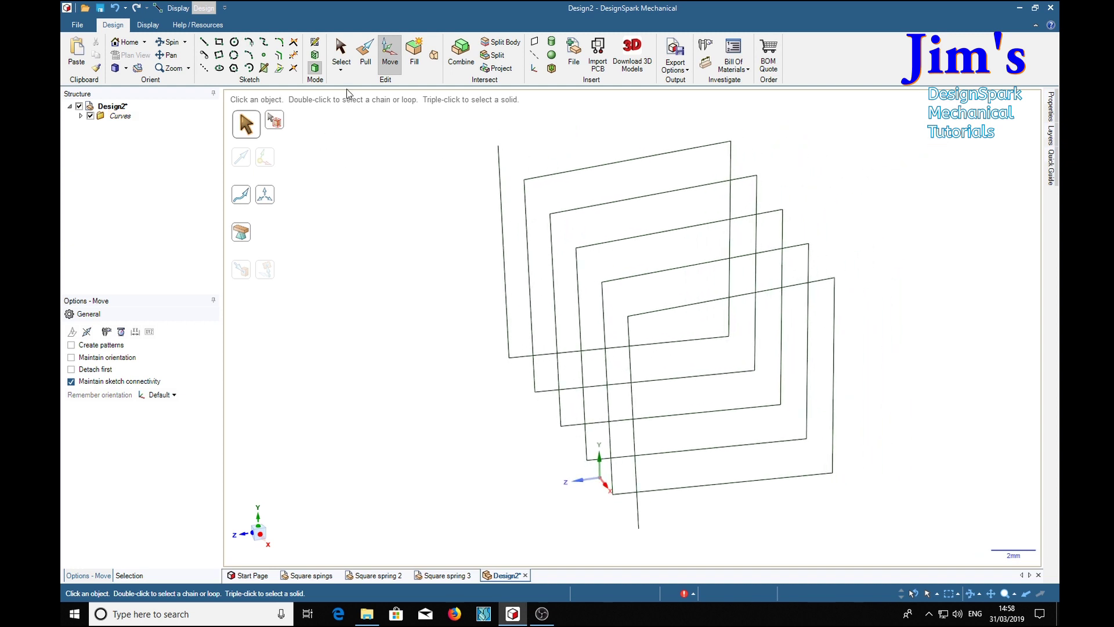
click(342, 55)
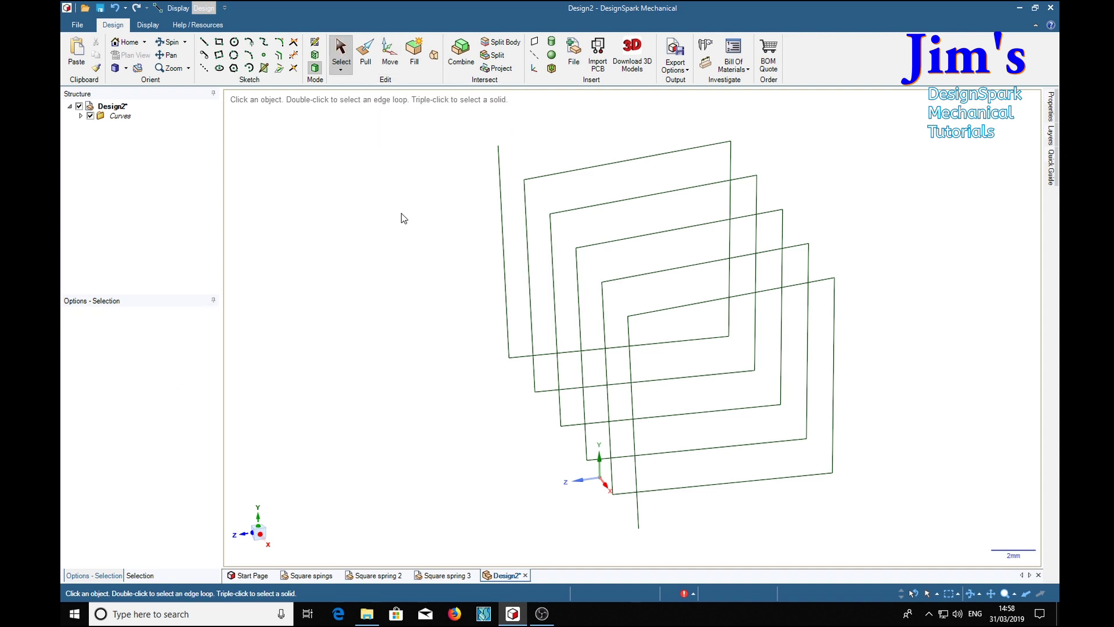
click(499, 146)
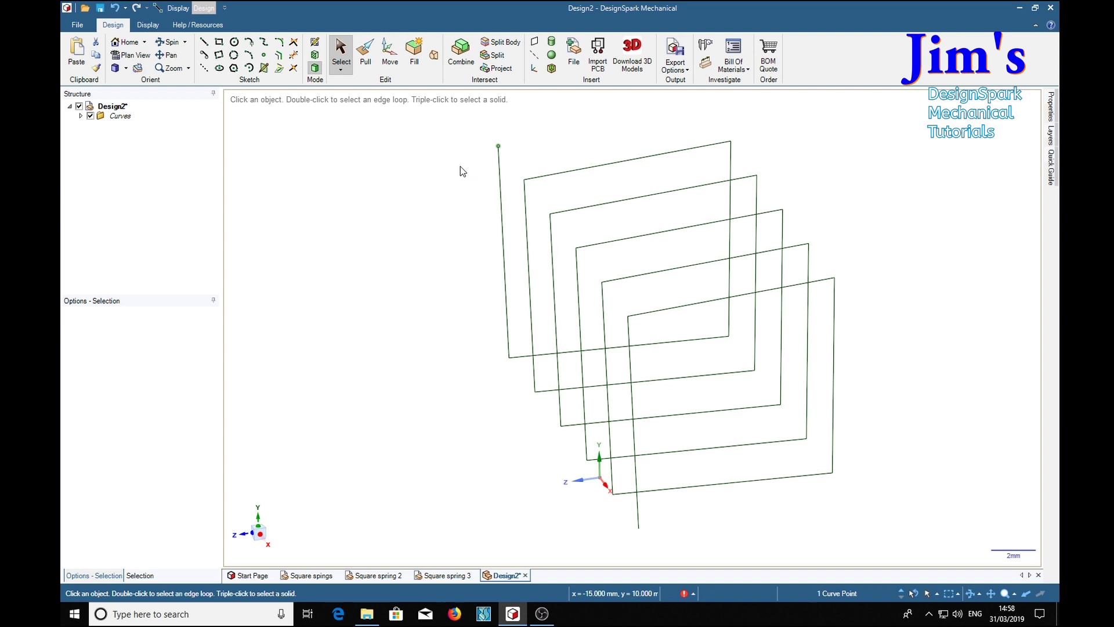
click(218, 68)
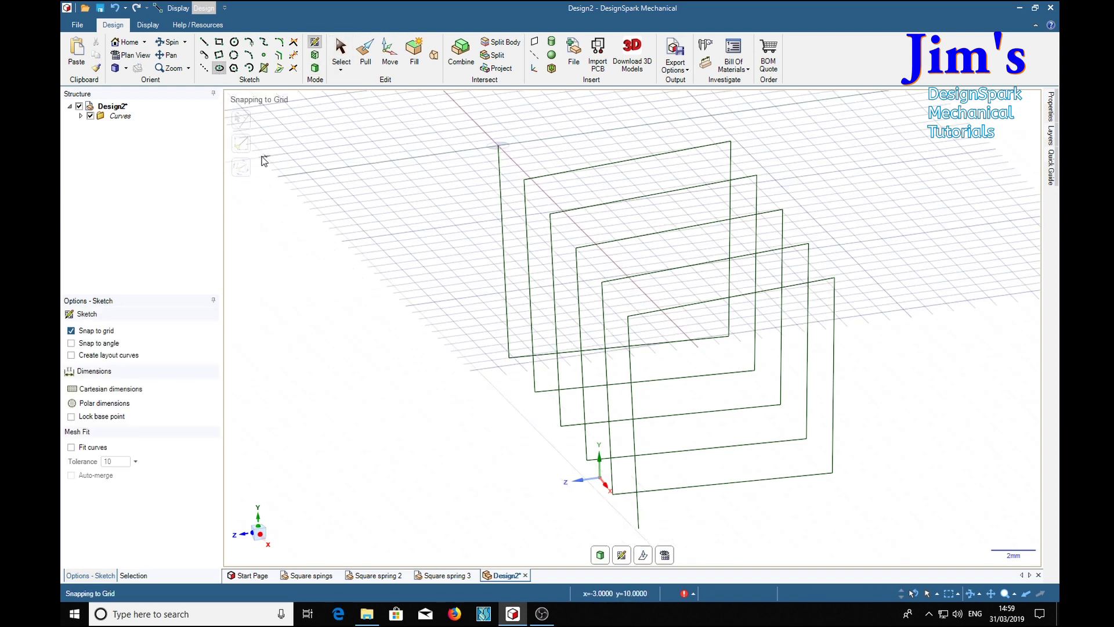
click(498, 146)
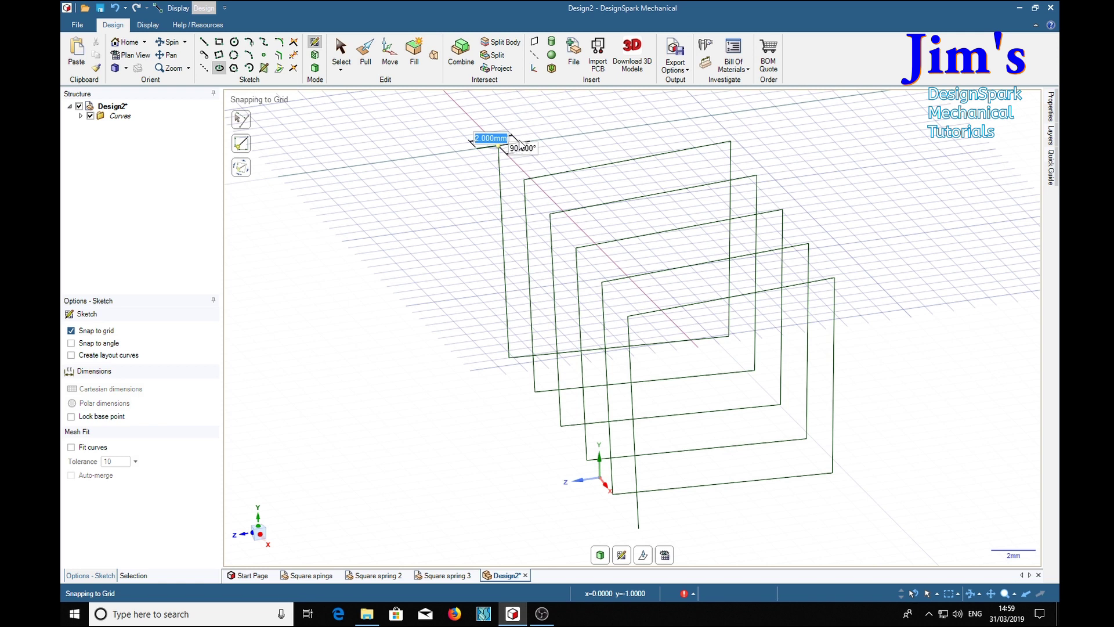
scroll(519, 146, up, 2)
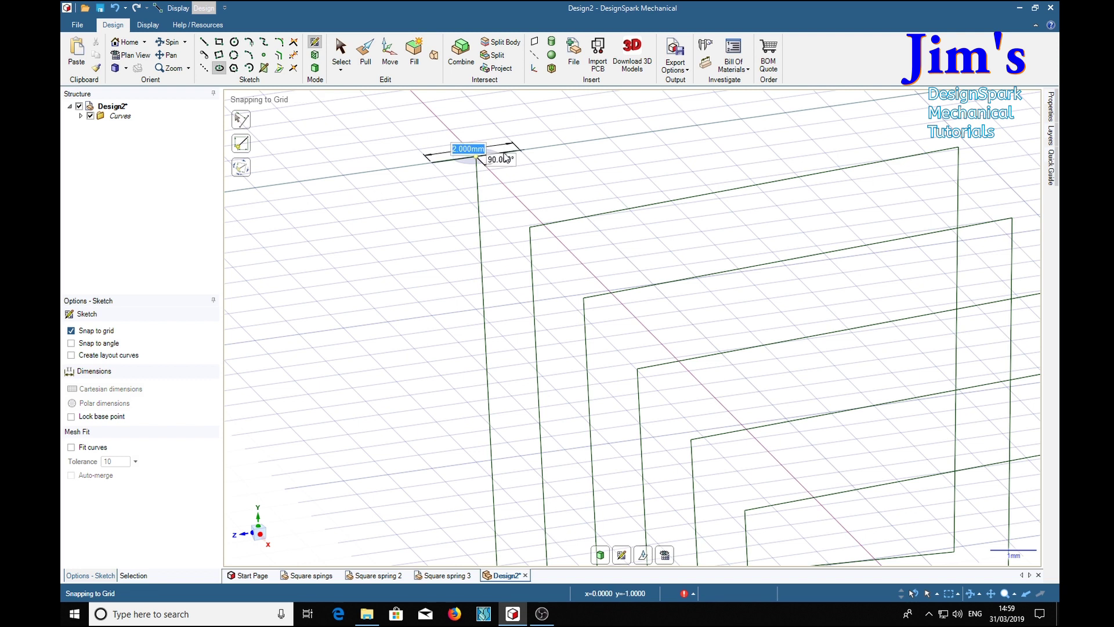
key(c)
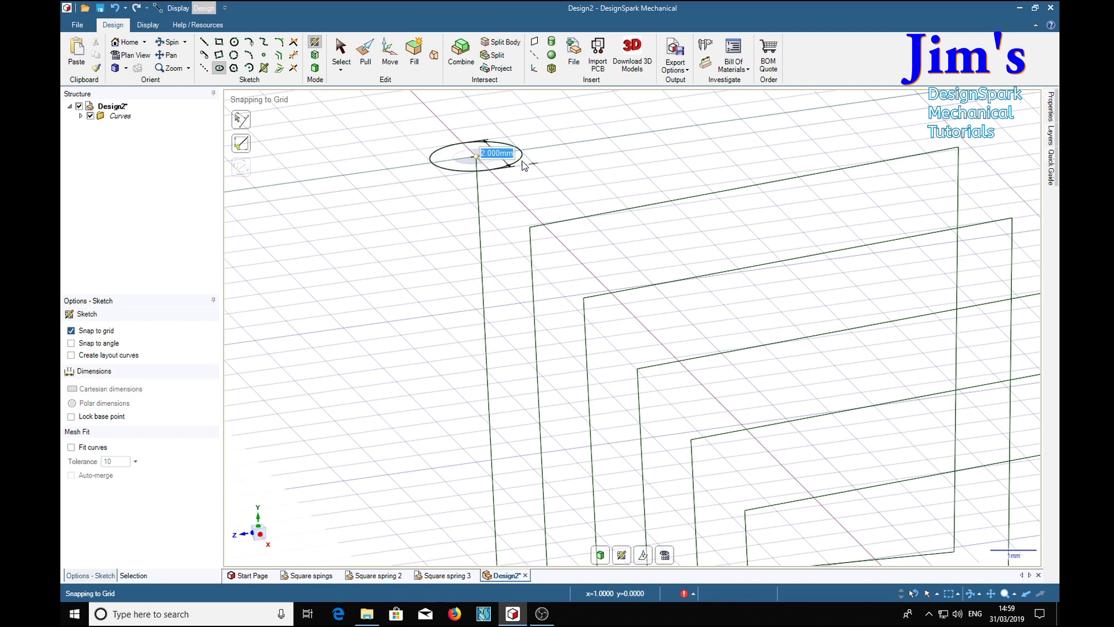
text(1)
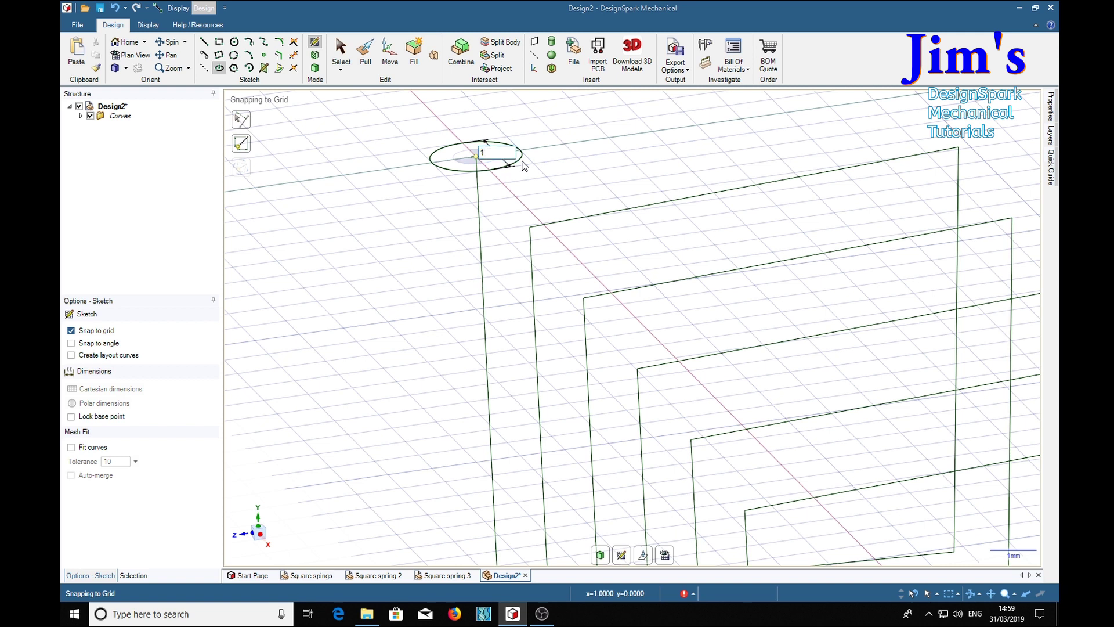
key(Return)
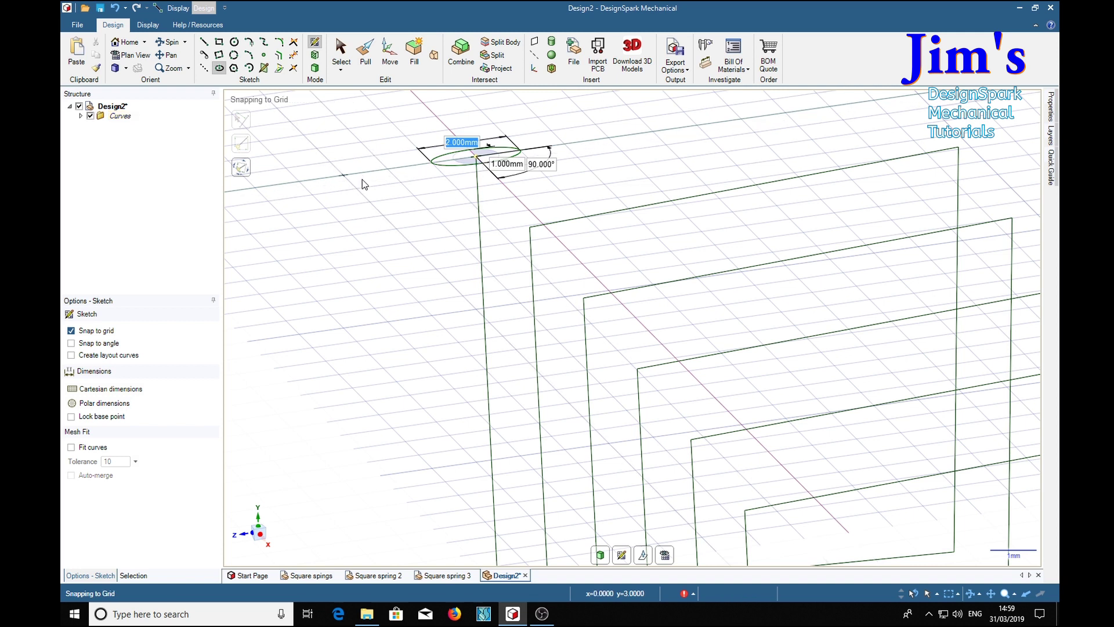
Sweep the elliptical face along the entire sharp-cornered spring path, keeping it normal to the origin trajectory
middle_drag(384, 149, 389, 235)
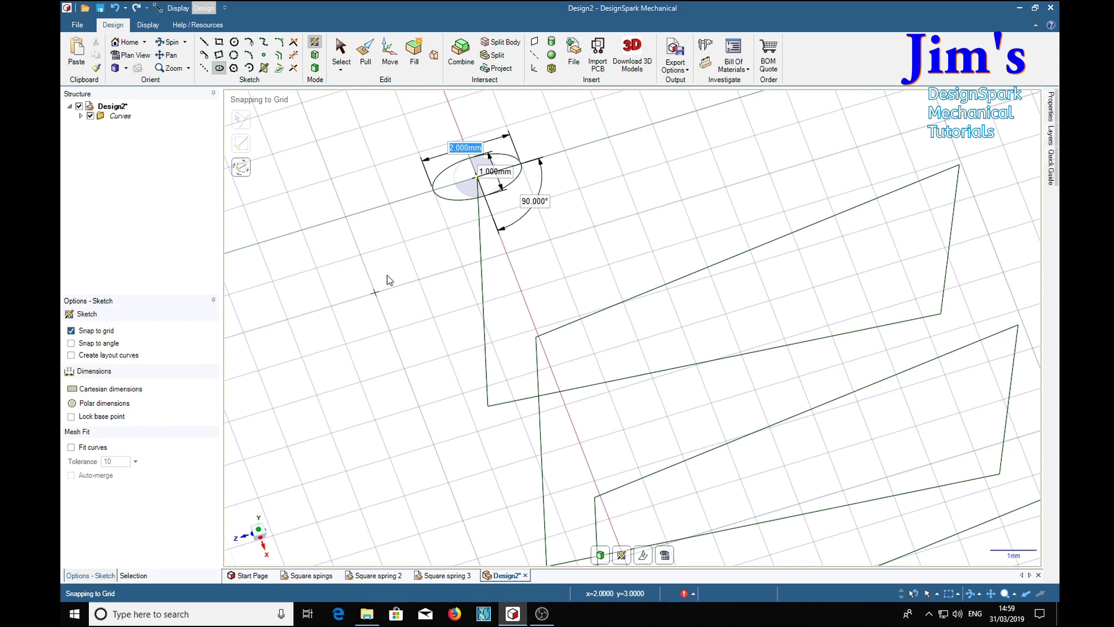
key(p)
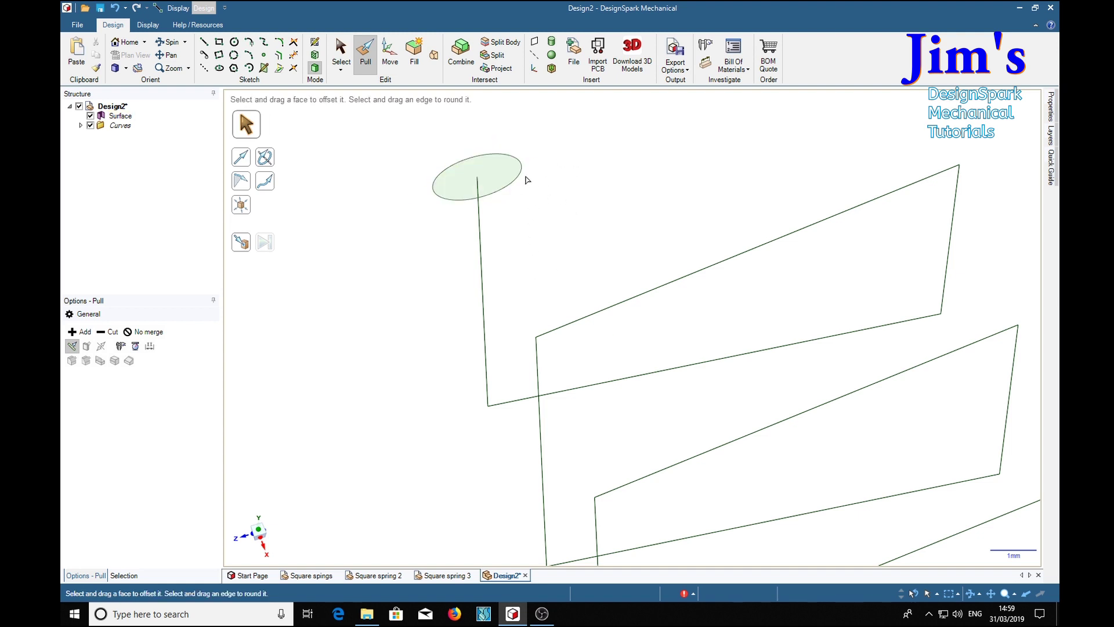
click(498, 173)
click(499, 174)
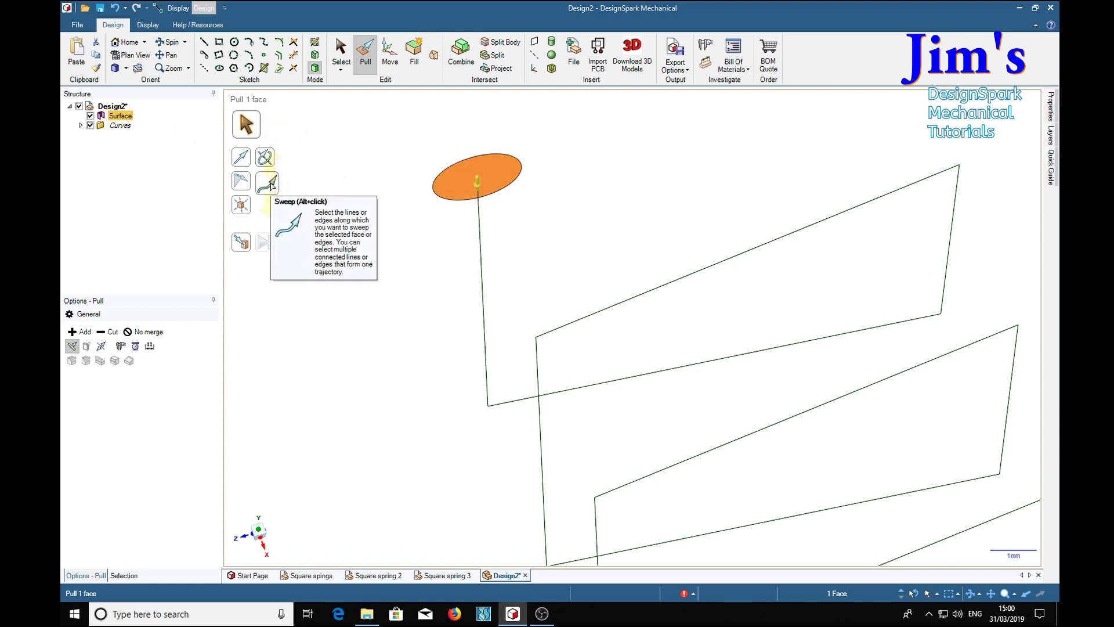
click(271, 186)
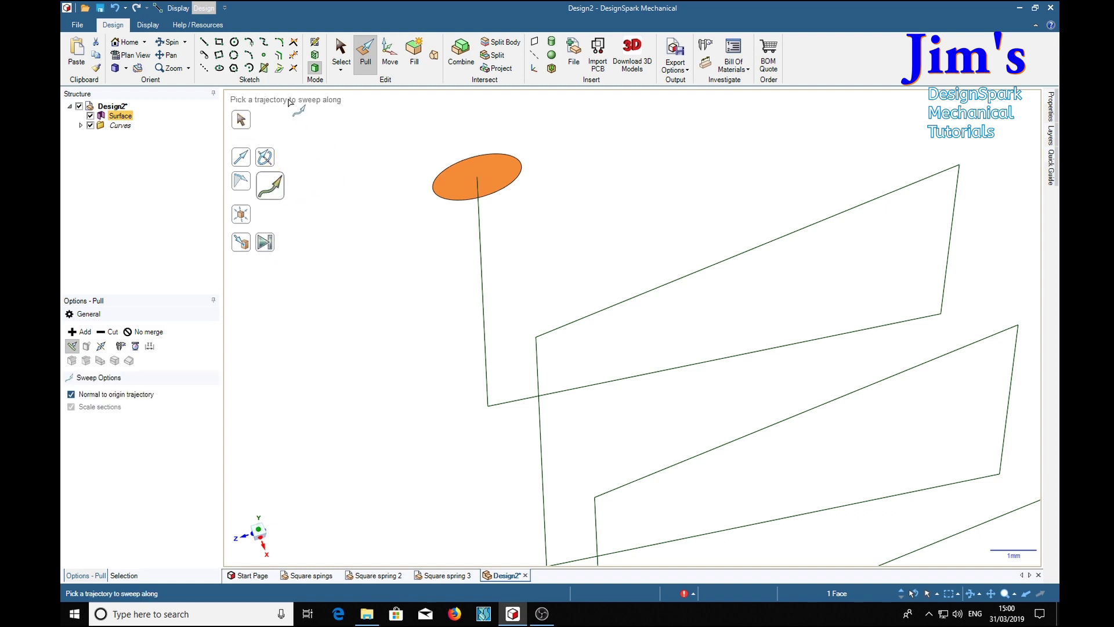
click(481, 275)
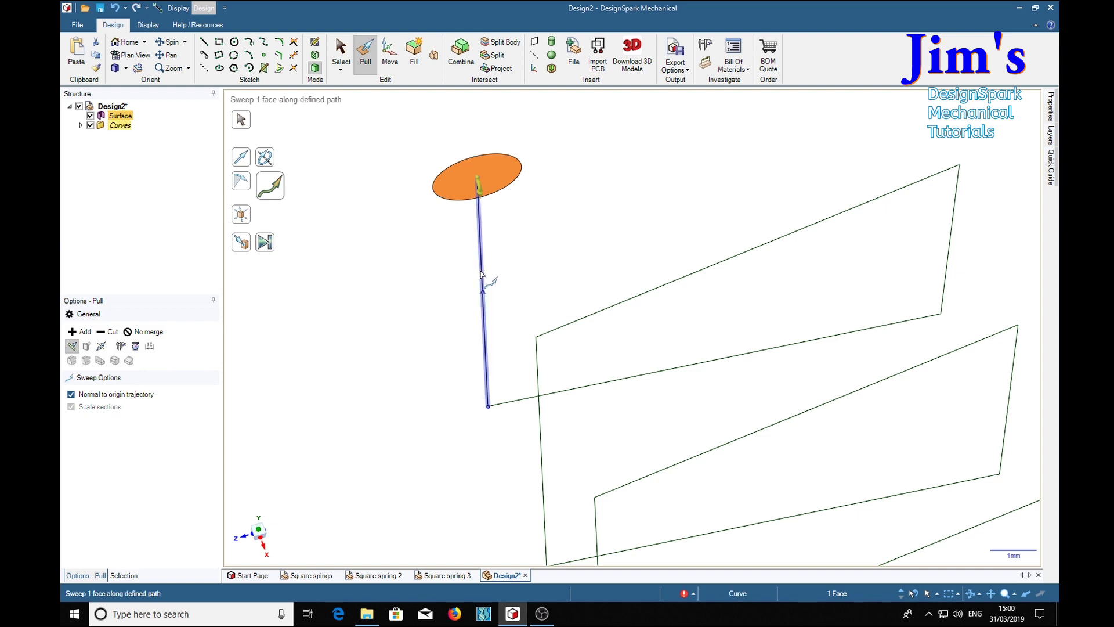
double_click(481, 274)
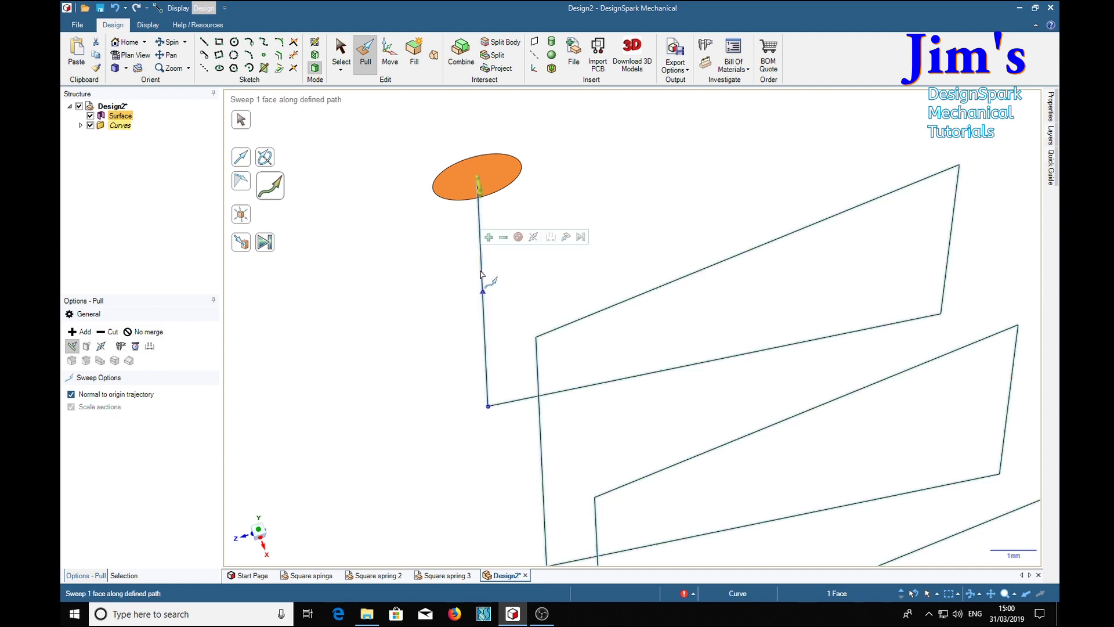
click(268, 244)
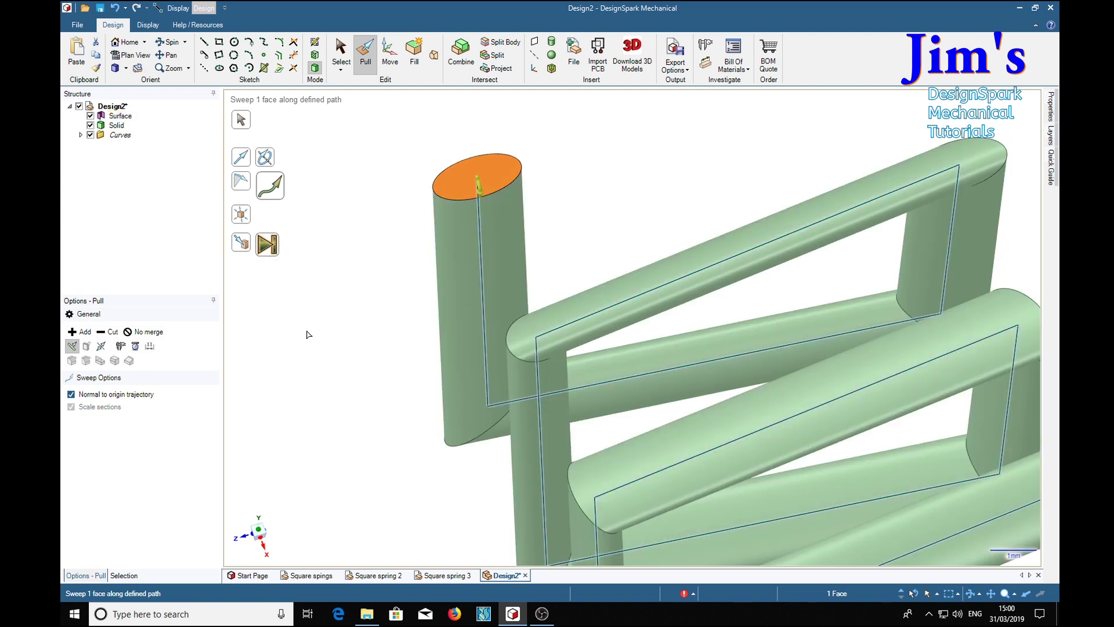
Undo the sweep of the ellipse along the sharp-cornered spring path
scroll(371, 373, down, 3)
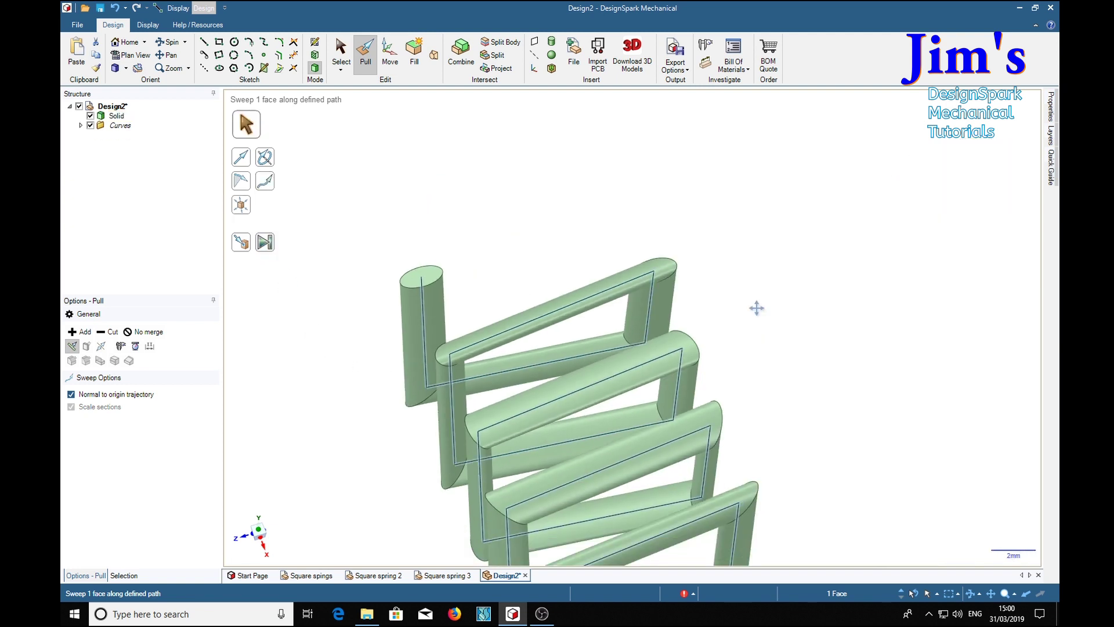
shift+middle_drag(757, 308, 851, 234)
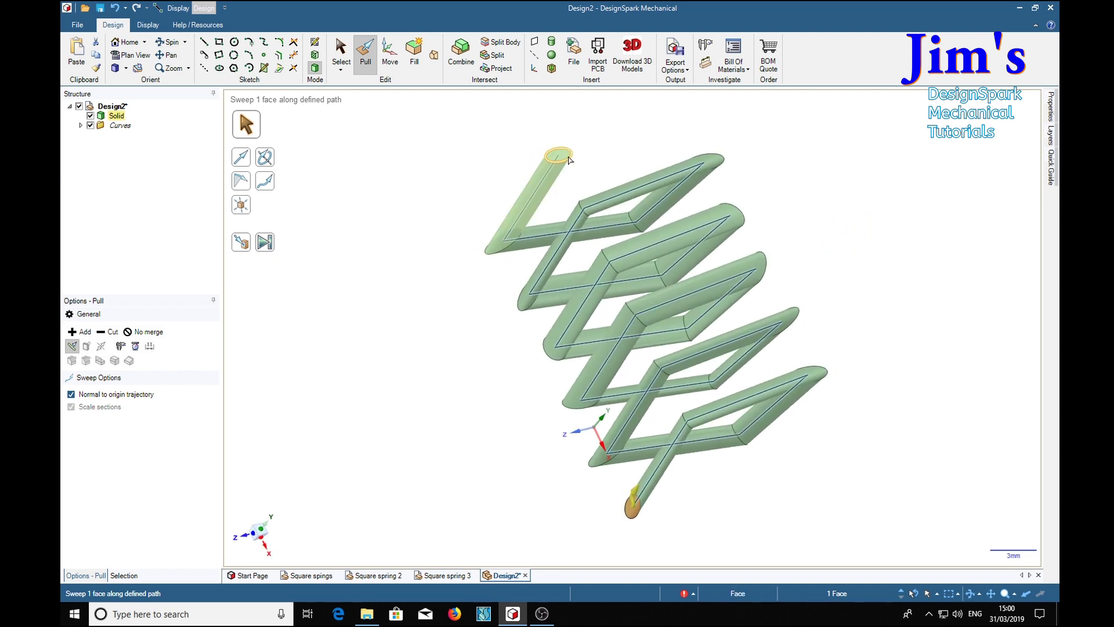
click(558, 155)
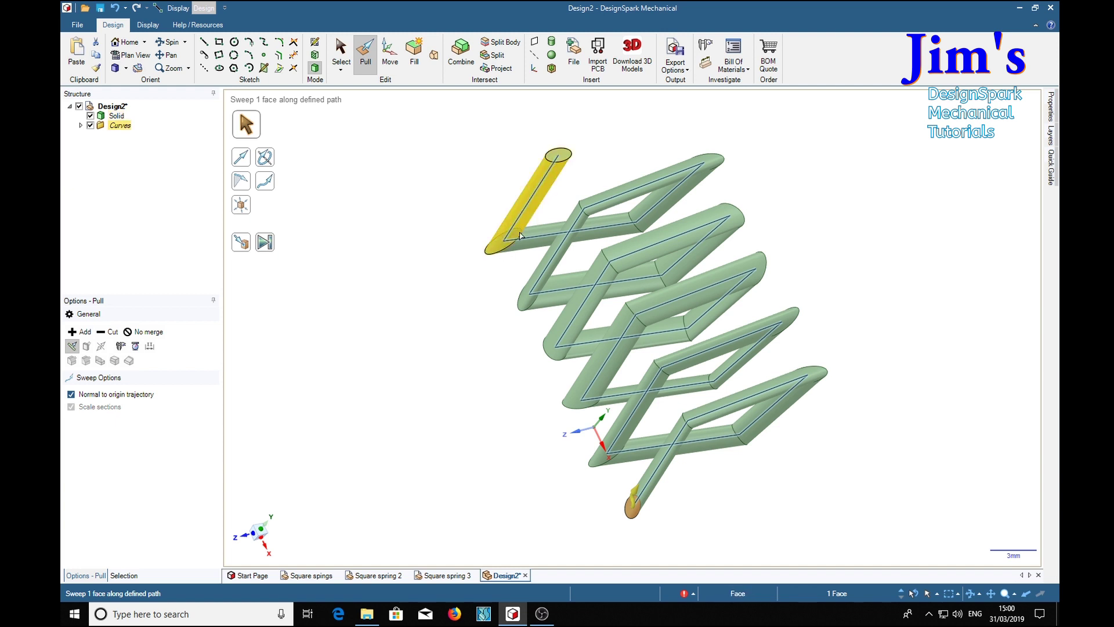
mouse_move(765, 510)
middle_down()
mouse_move(757, 446)
mouse_move(726, 500)
middle_up()
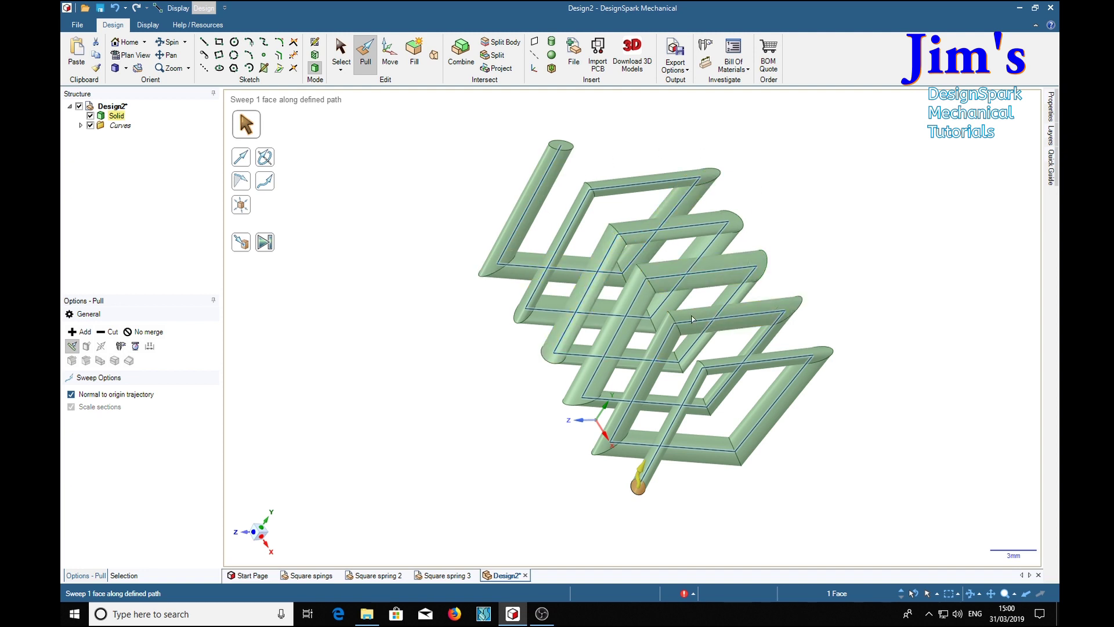
mouse_move(905, 430)
middle_down()
mouse_move(888, 373)
mouse_move(858, 416)
mouse_move(940, 443)
mouse_move(953, 405)
mouse_move(921, 331)
mouse_move(923, 372)
mouse_move(916, 334)
middle_up()
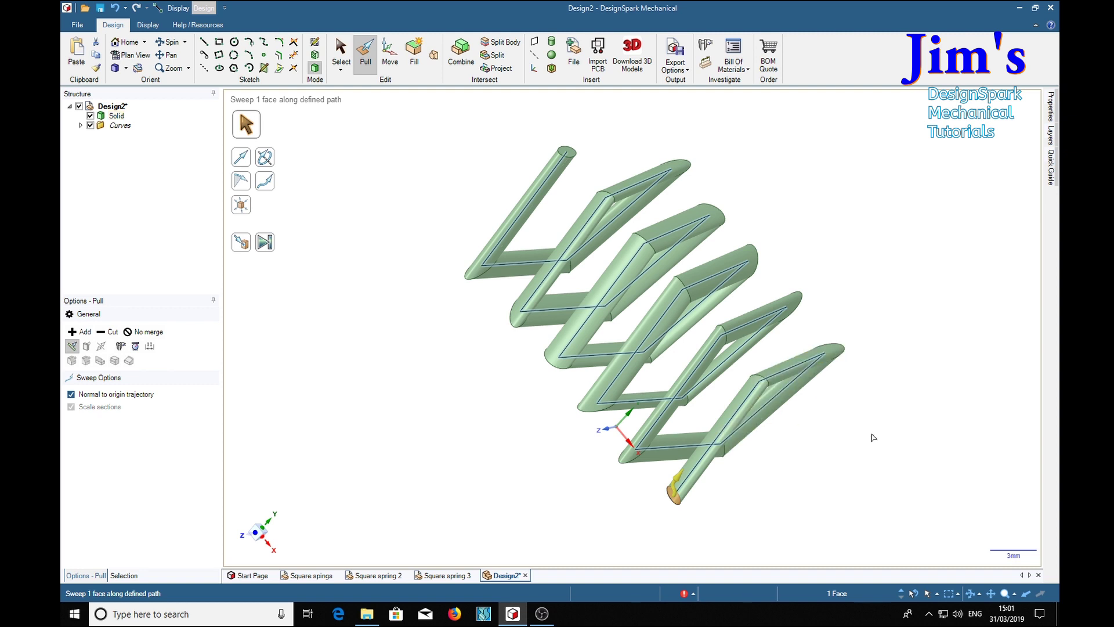
middle_drag(874, 437, 919, 426)
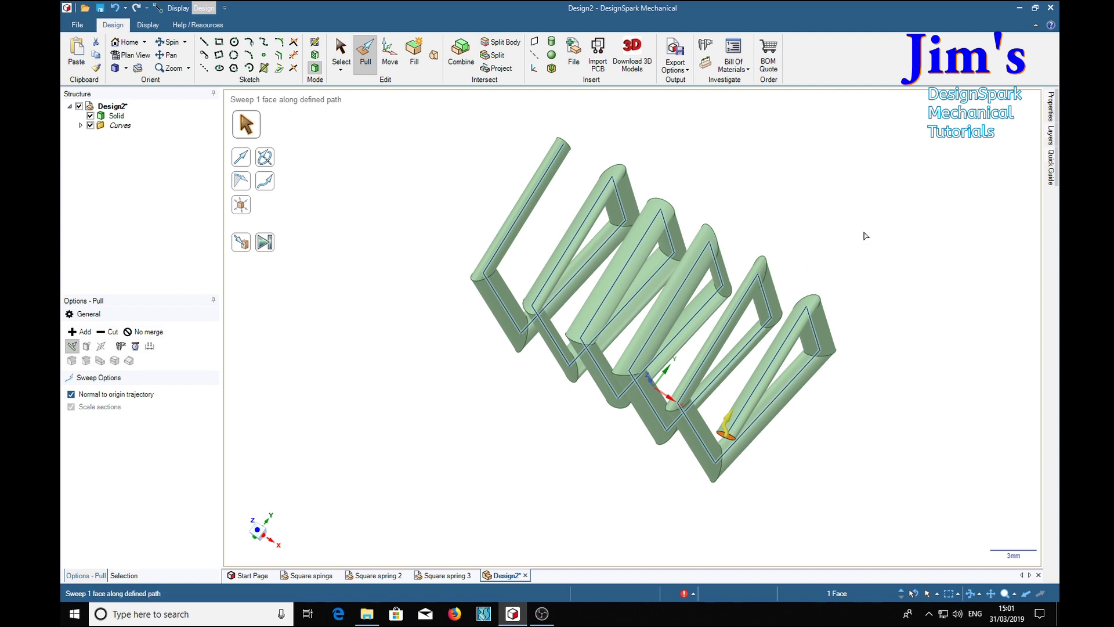
key(ctrl+z)
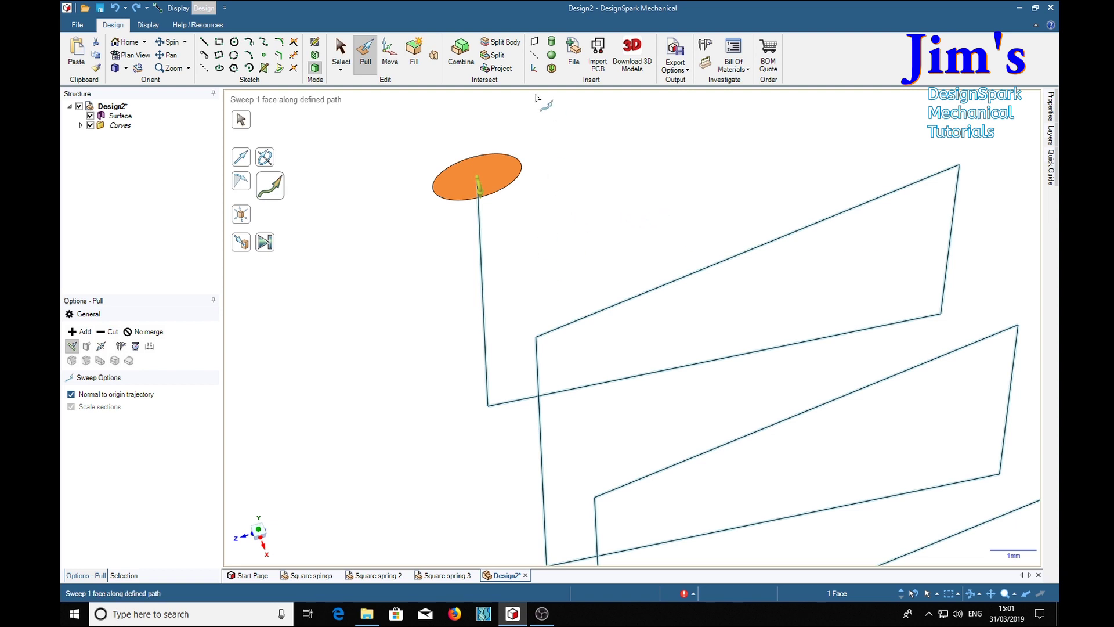
Round the first four corners of the spring path, starting below the ellipse, with a 2 mm radius
click(280, 43)
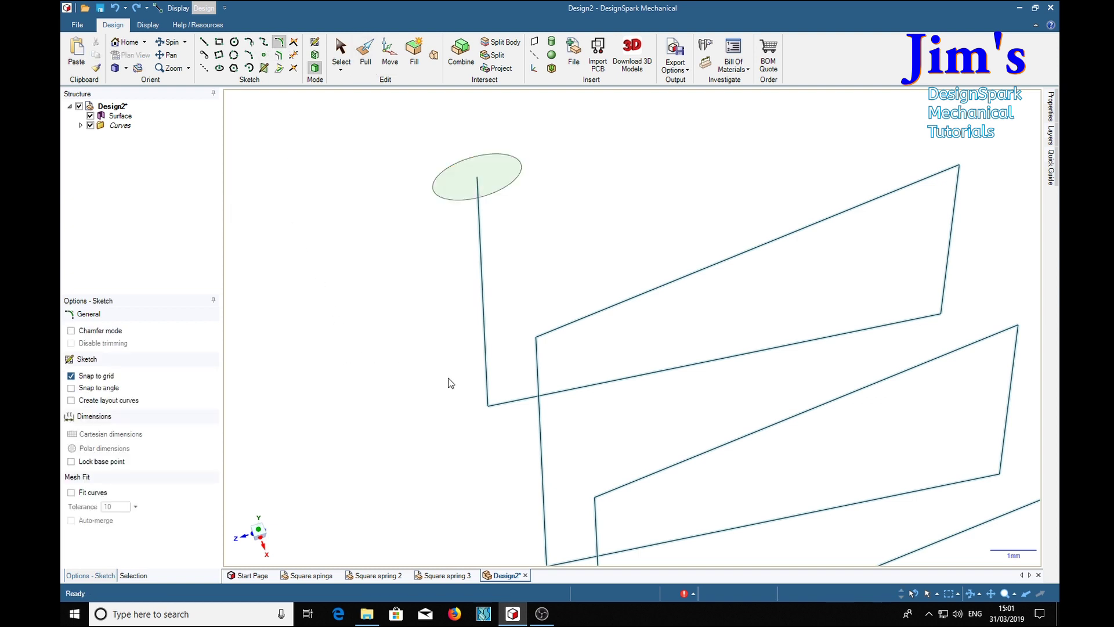
click(486, 368)
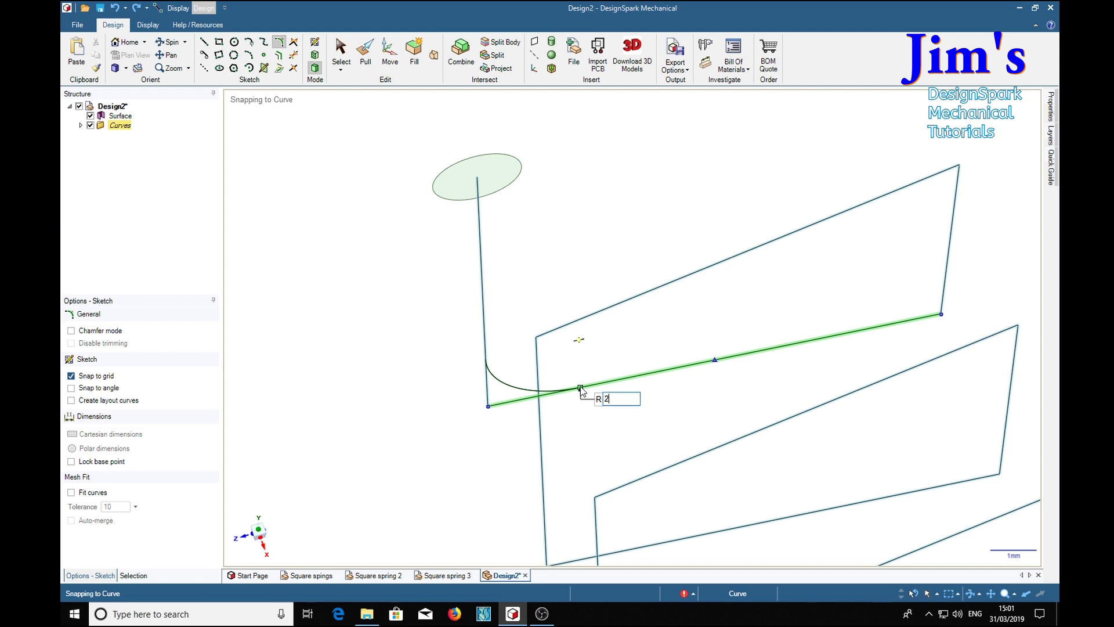
click(580, 388)
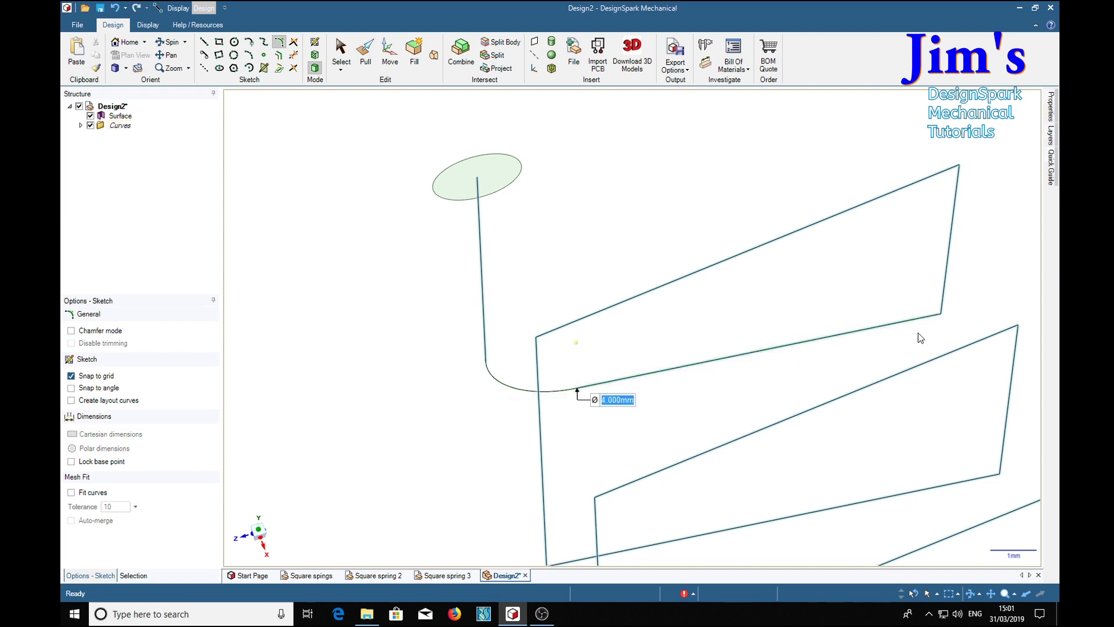
click(947, 278)
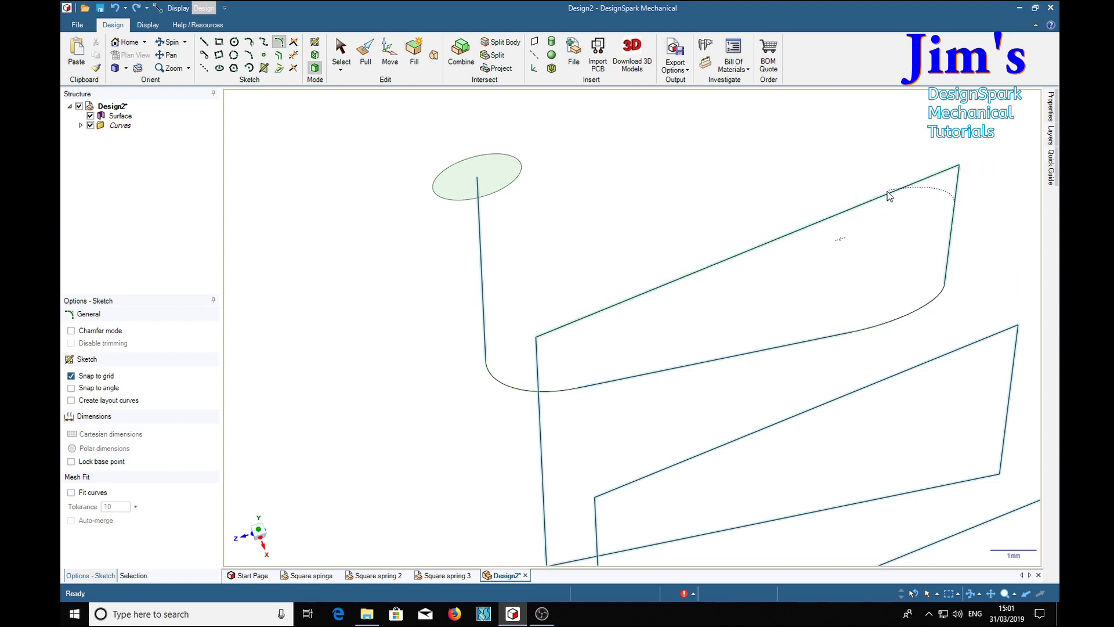
click(888, 196)
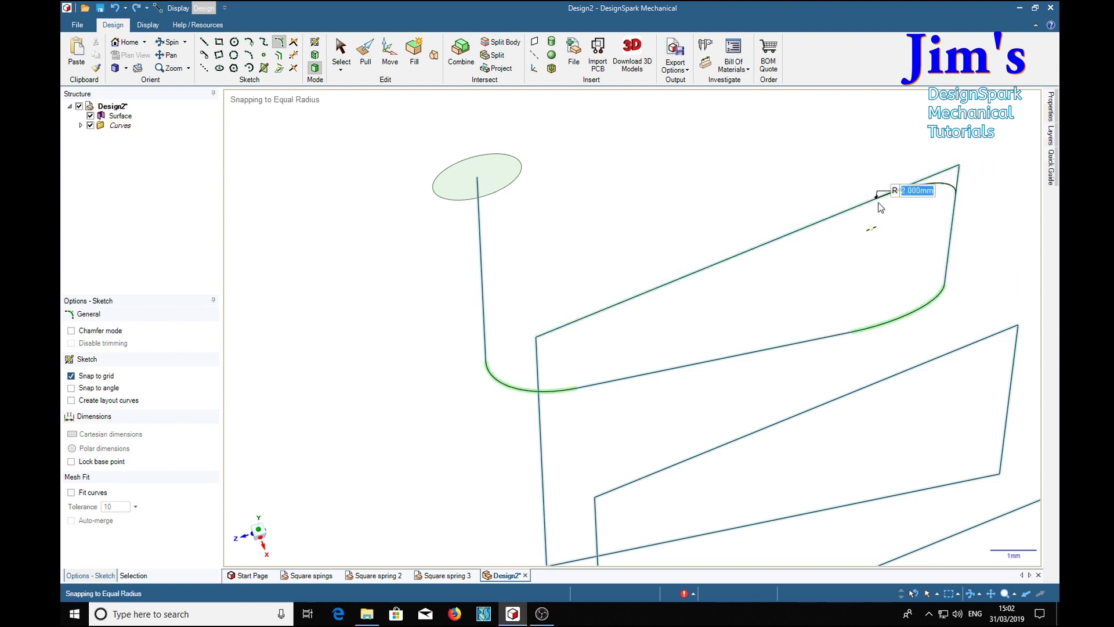
click(542, 389)
Round the four corners of the second coil of the spring path with a 2 mm radius
scroll(576, 340, down, 3)
scroll(609, 326, up, 4)
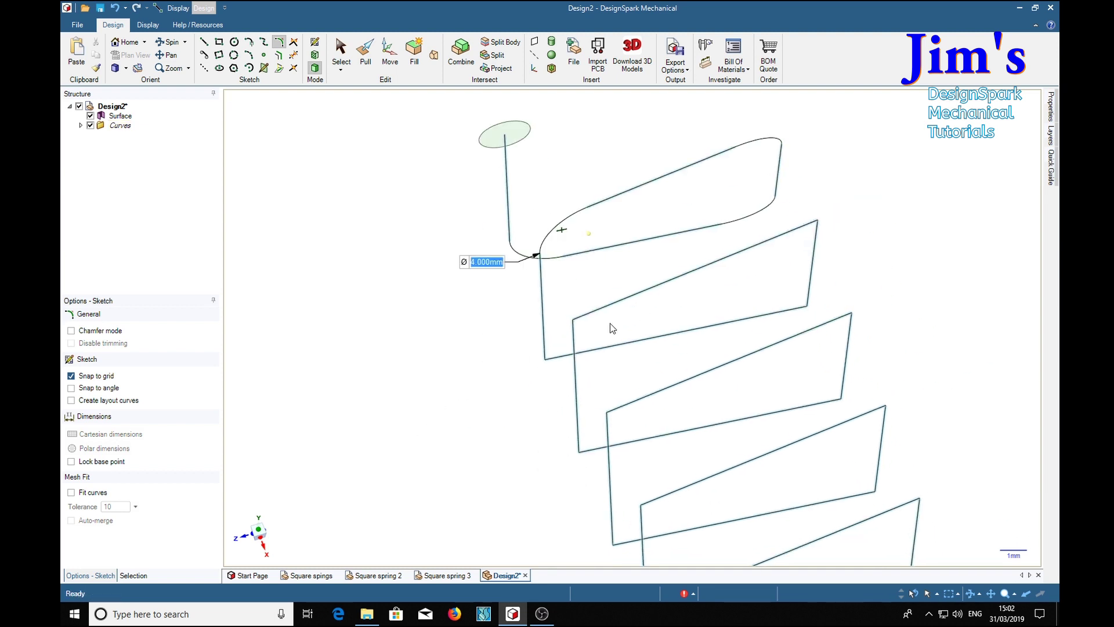
click(577, 339)
click(812, 256)
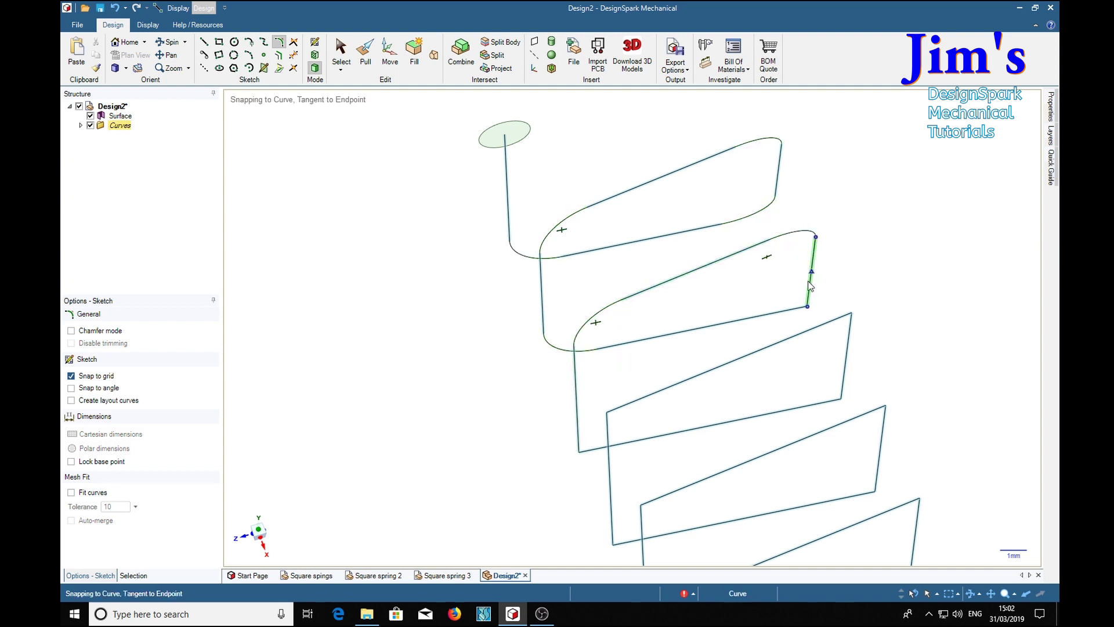
click(811, 285)
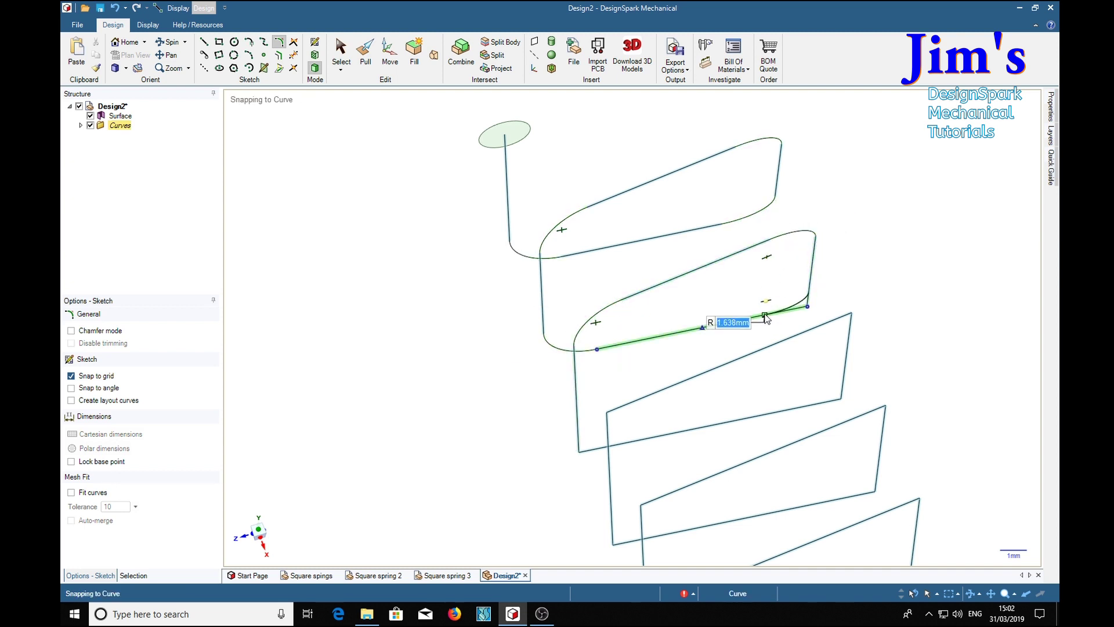
Round the upper corners and the far lower corners of the third and fourth coils with a 2 mm radius
click(615, 442)
click(816, 325)
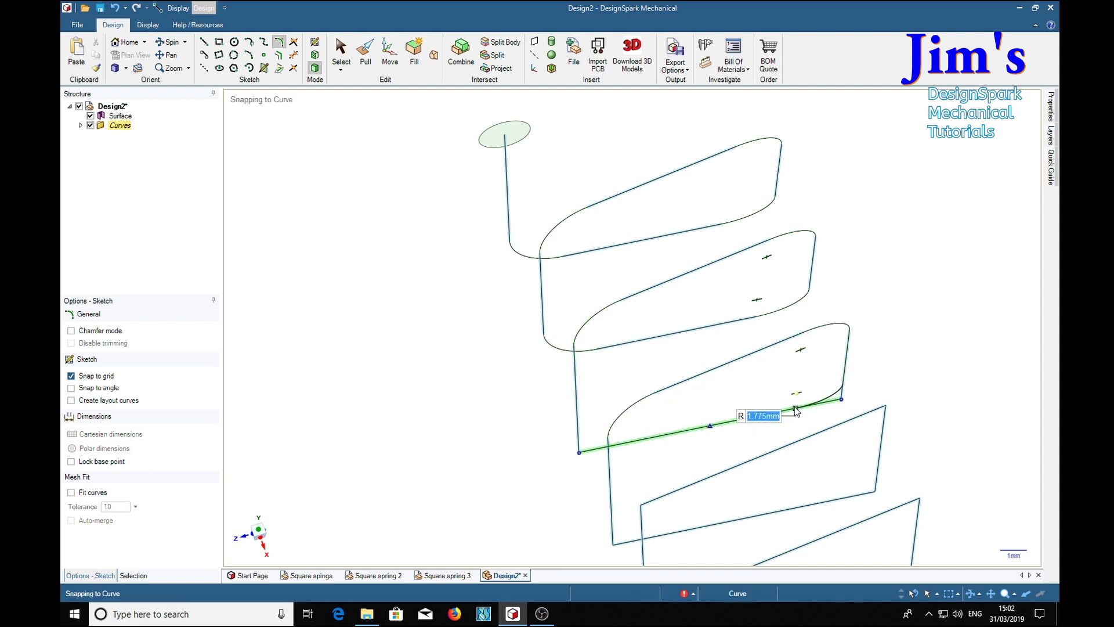
click(797, 411)
click(850, 422)
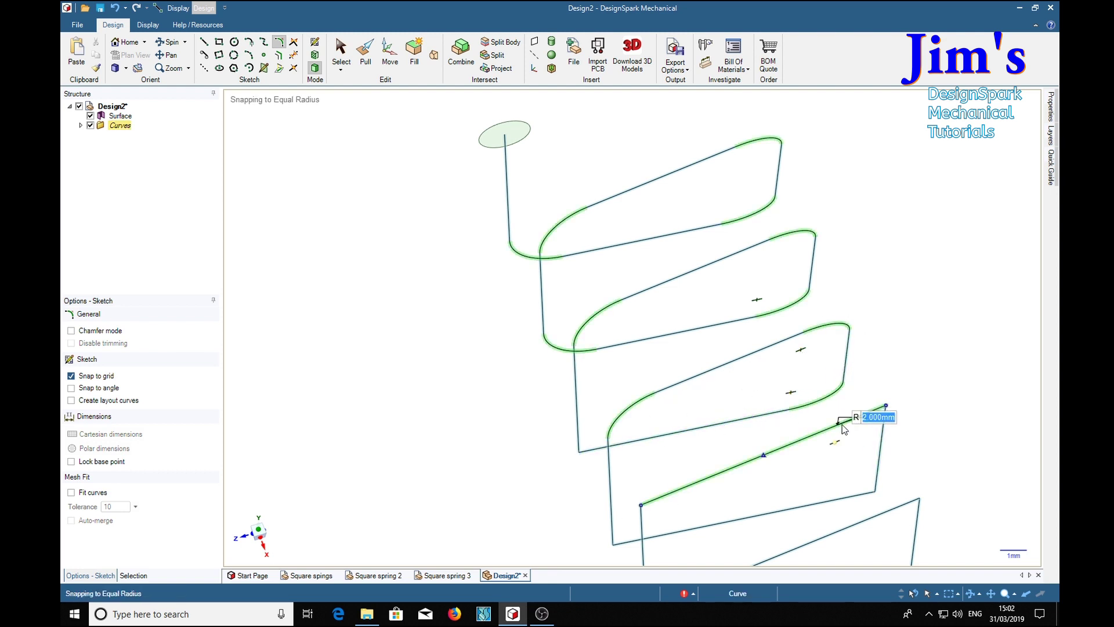
click(851, 496)
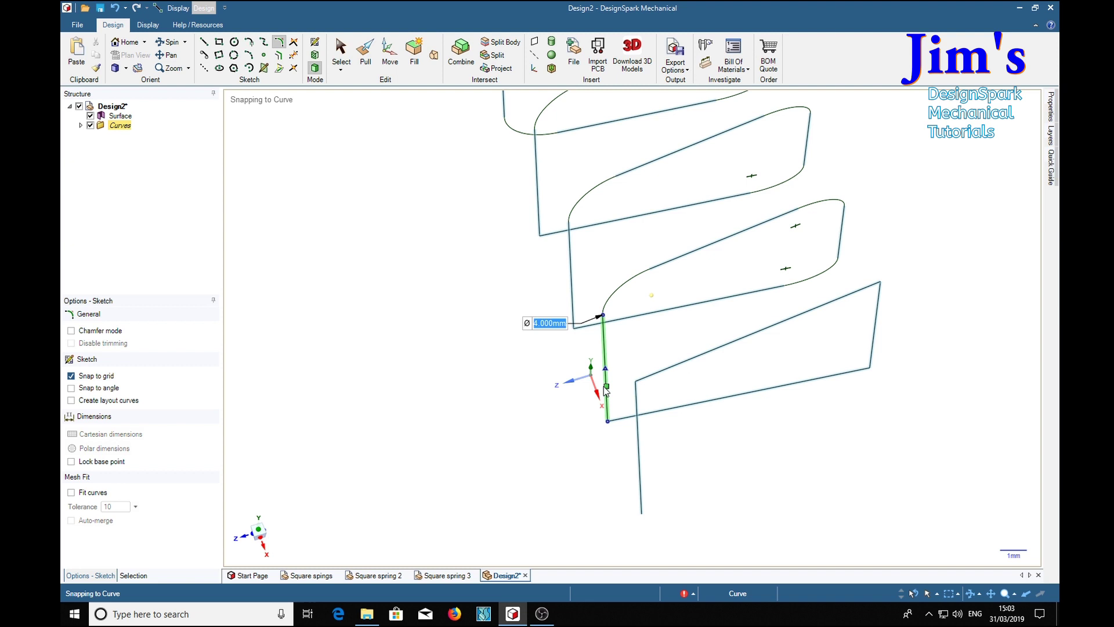
Round the last coil's four corners and the remaining near lower corners of the third and fourth coils with a 2 mm radius
click(621, 413)
click(650, 377)
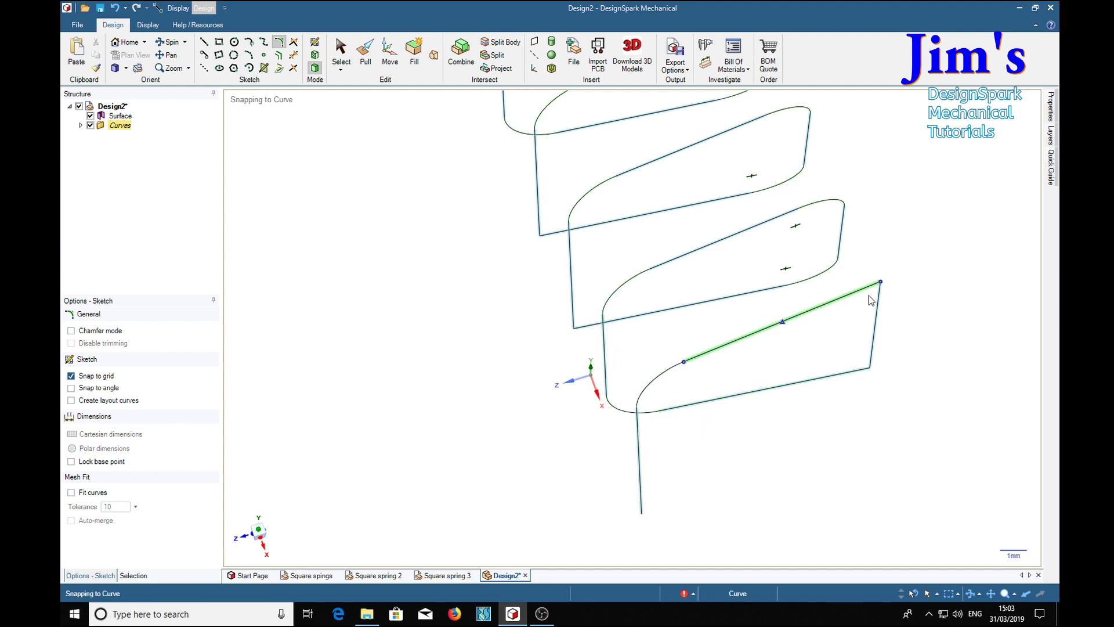
click(870, 294)
click(781, 381)
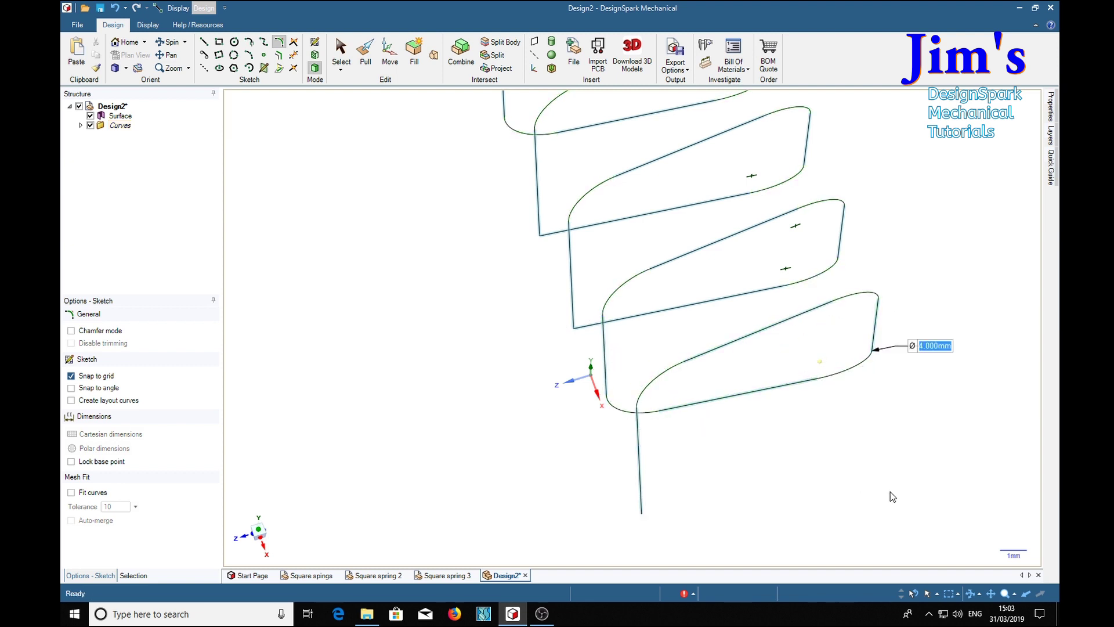
scroll(890, 492, down, 4)
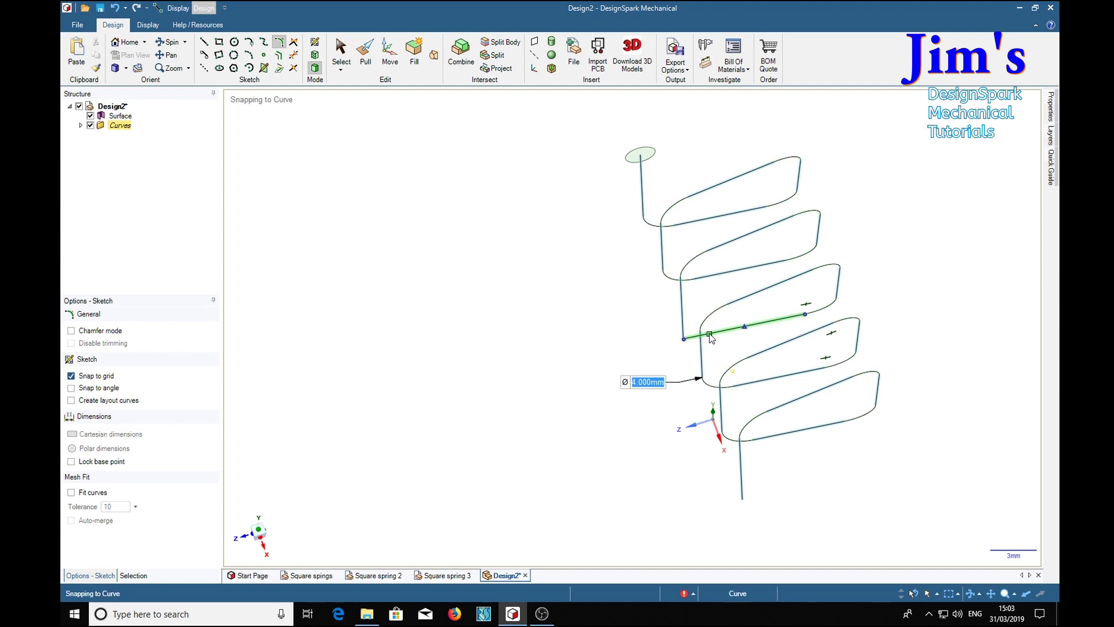
click(683, 329)
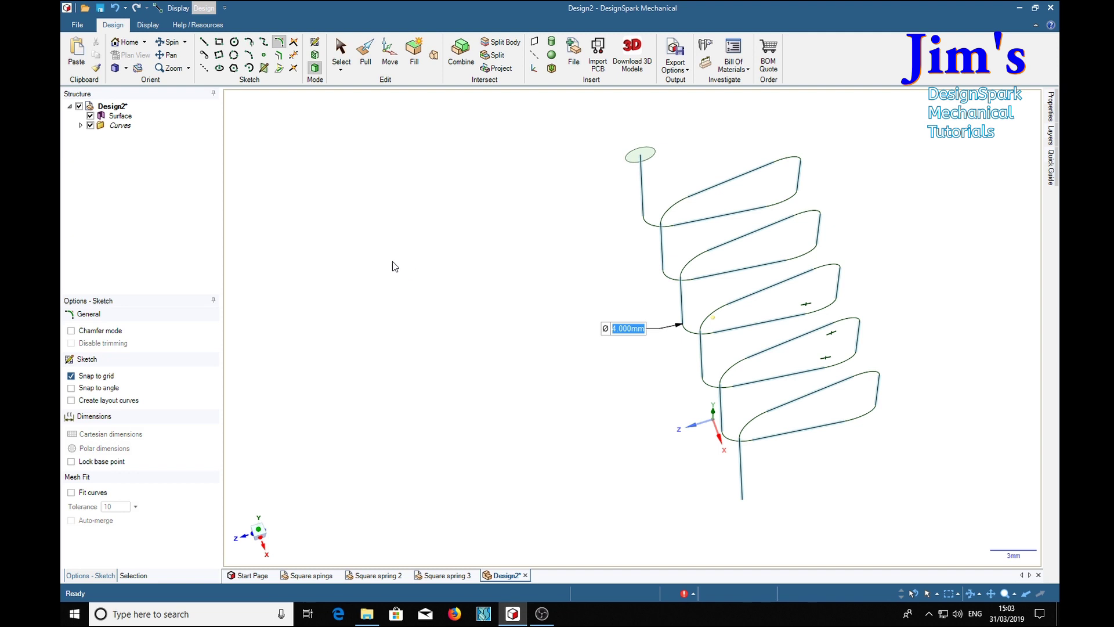
Sweep the elliptical face along the entire rounded spring path to form a solid spring, and leave the Pull tool
click(367, 52)
click(642, 155)
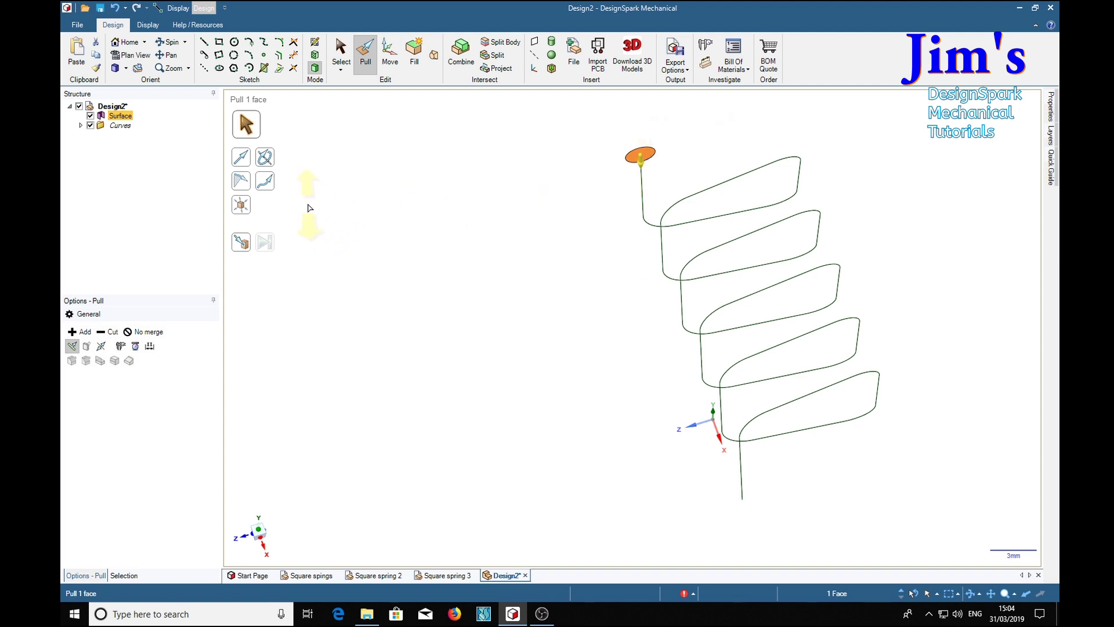
click(266, 182)
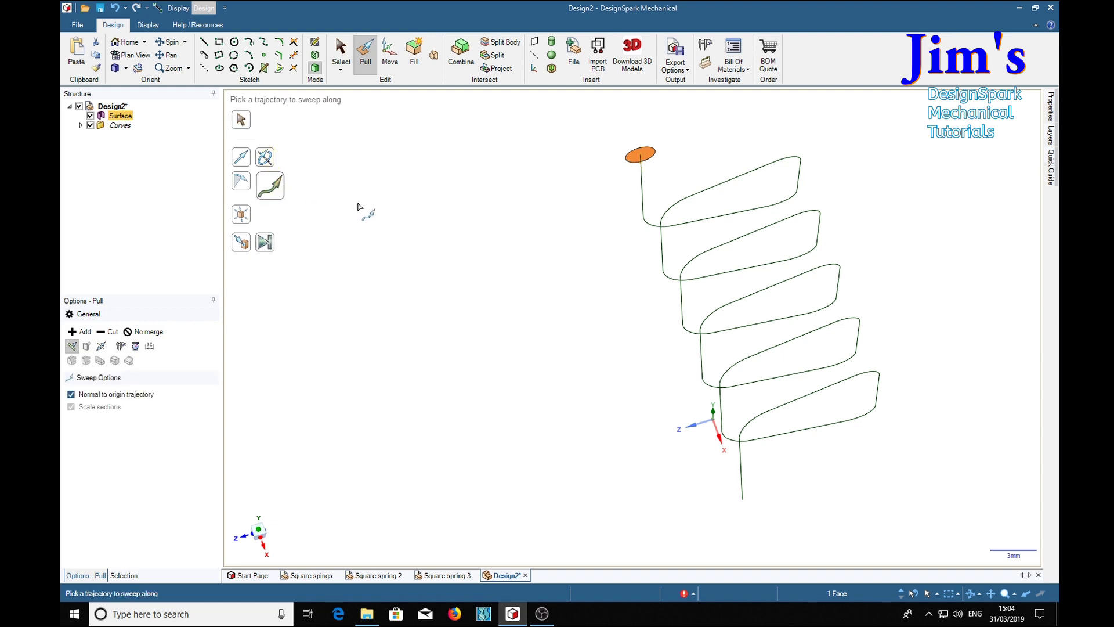
click(642, 184)
double_click(642, 184)
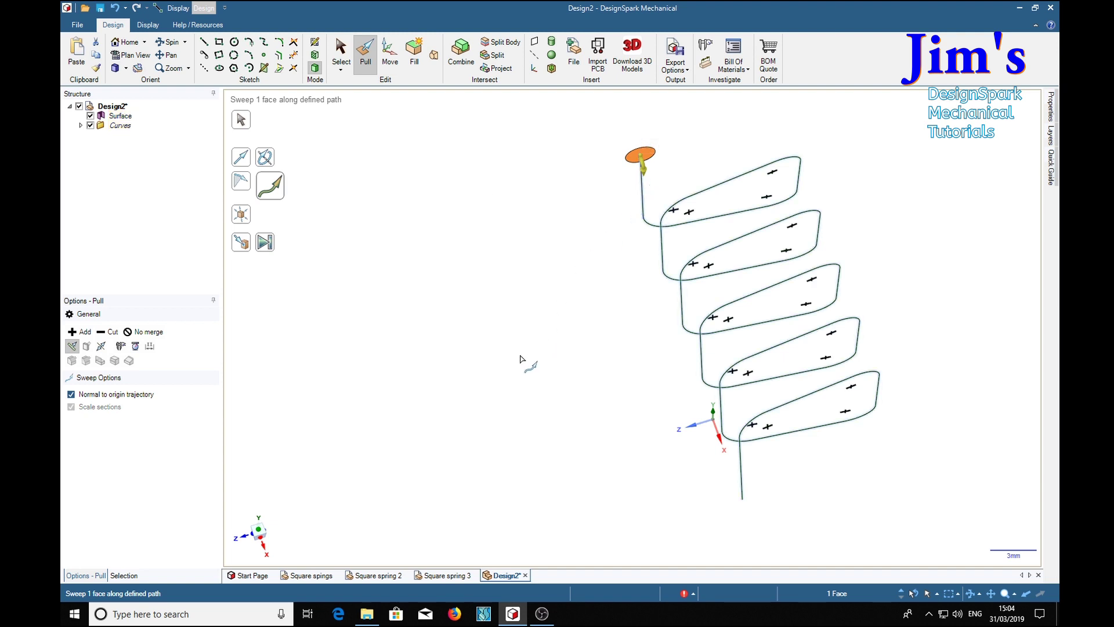
click(269, 247)
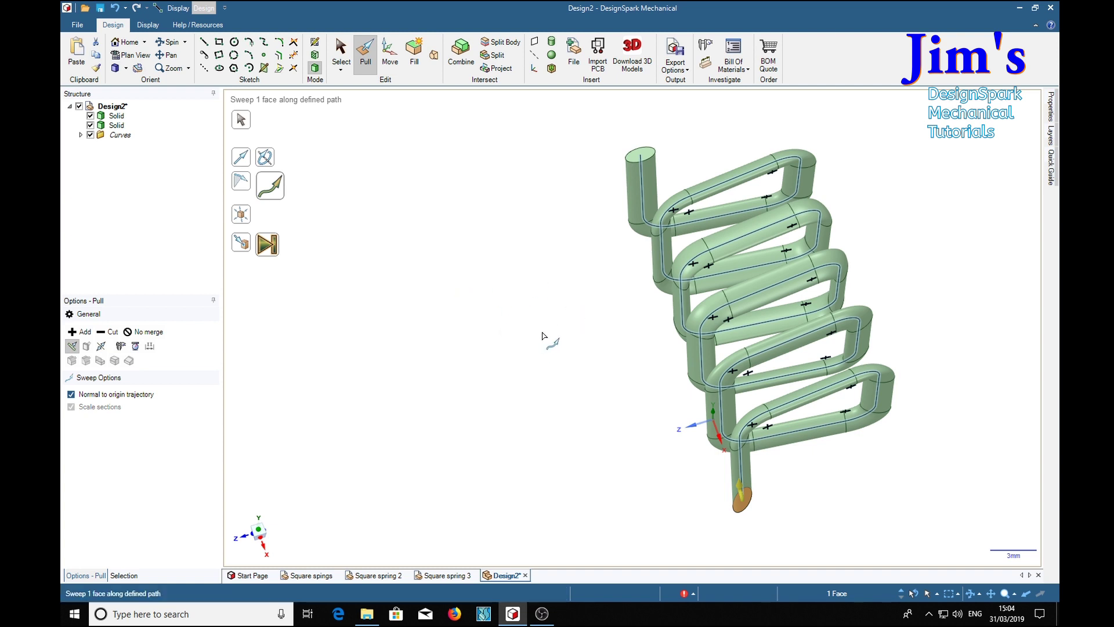
key(Return)
middle_drag(497, 325, 499, 298)
key(Escape)
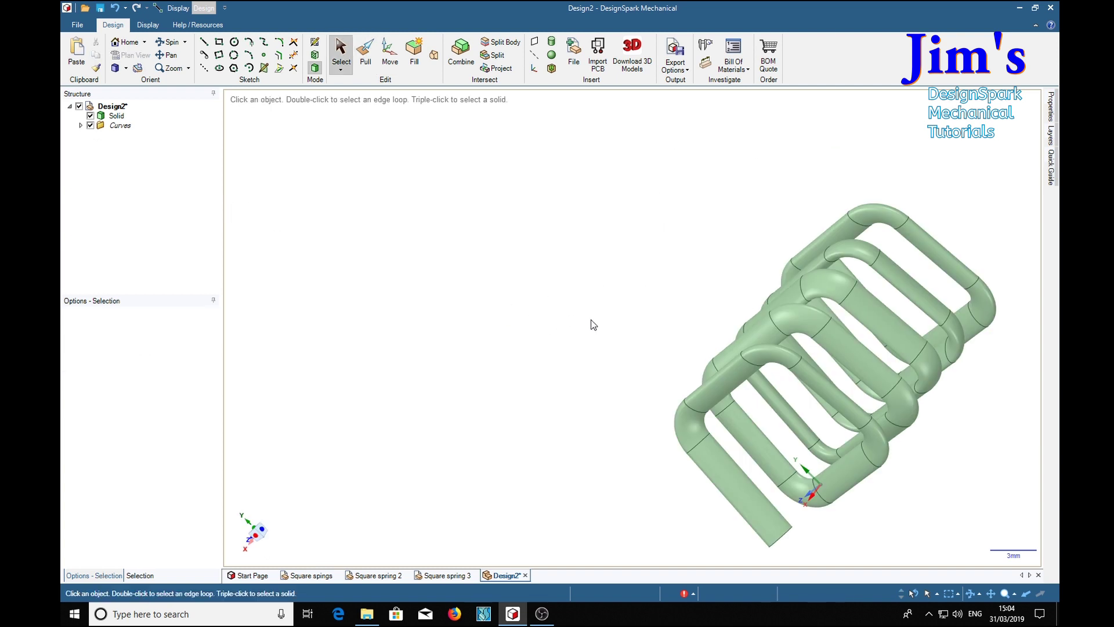
mouse_move(592, 324)
shift+middle_down()
mouse_move(582, 301)
mouse_move(430, 281)
mouse_move(442, 288)
mouse_move(522, 226)
mouse_move(704, 204)
mouse_move(704, 184)
mouse_move(523, 189)
mouse_move(468, 226)
mouse_move(473, 308)
mouse_move(506, 360)
mouse_move(572, 373)
mouse_move(679, 430)
mouse_move(639, 383)
mouse_move(663, 313)
mouse_move(670, 319)
mouse_move(609, 379)
mouse_move(528, 346)
mouse_move(439, 371)
mouse_move(502, 410)
mouse_move(495, 435)
shift+middle_up()
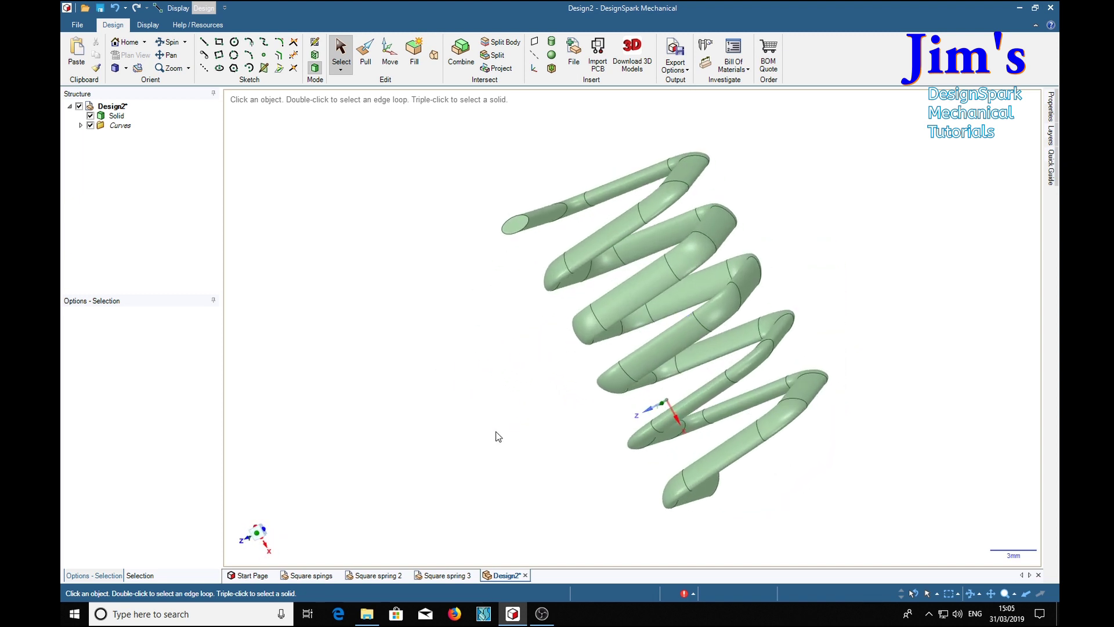
Undo the spring sweep, all the corner rounds on the path and the elliptical profile
mouse_move(356, 385)
middle_down()
mouse_move(369, 372)
mouse_move(378, 420)
mouse_move(325, 417)
mouse_move(313, 395)
mouse_move(338, 338)
middle_up()
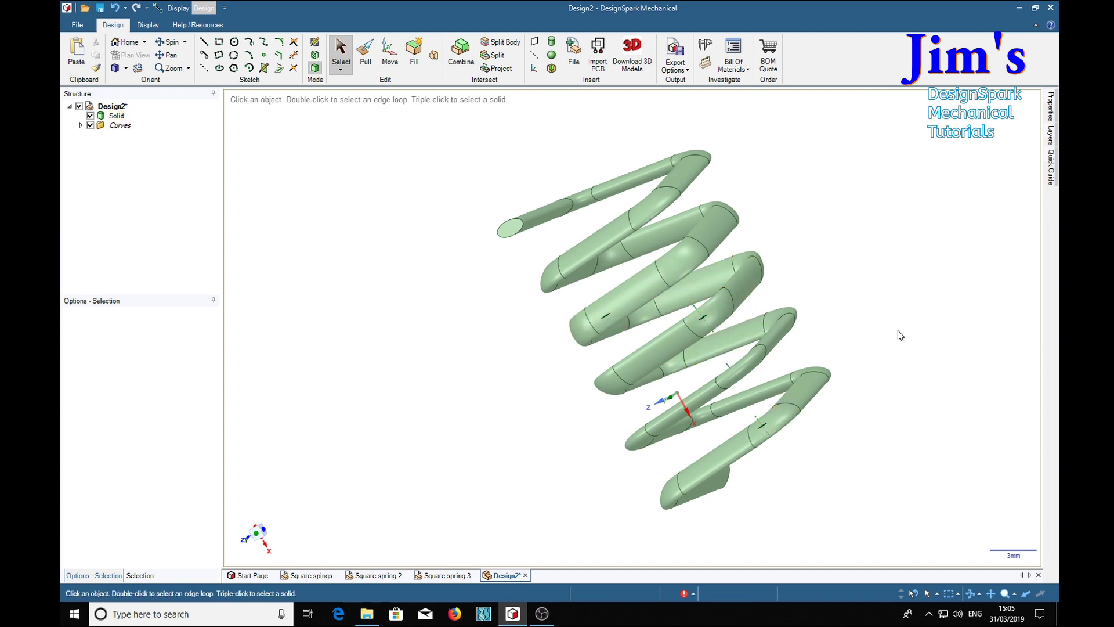
key(h)
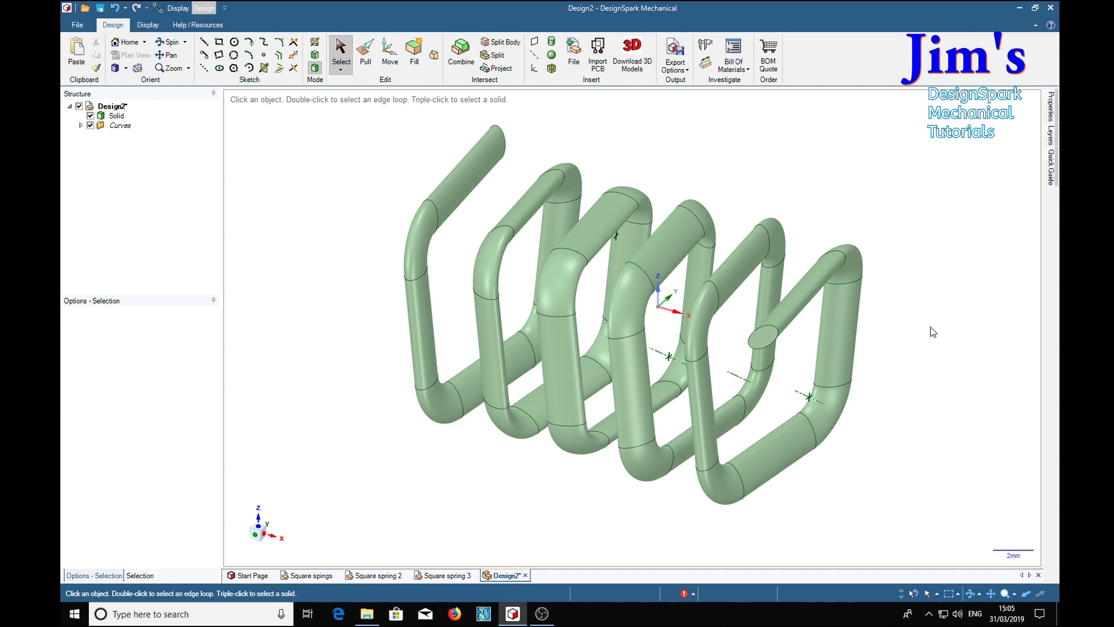
key(p)
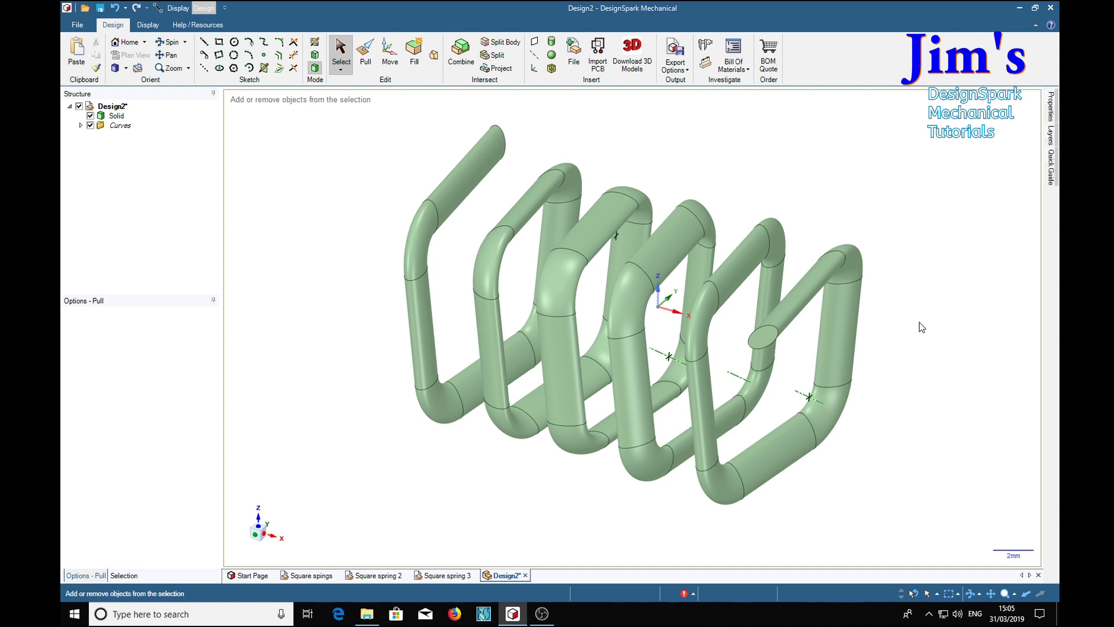
key(ctrl+z)
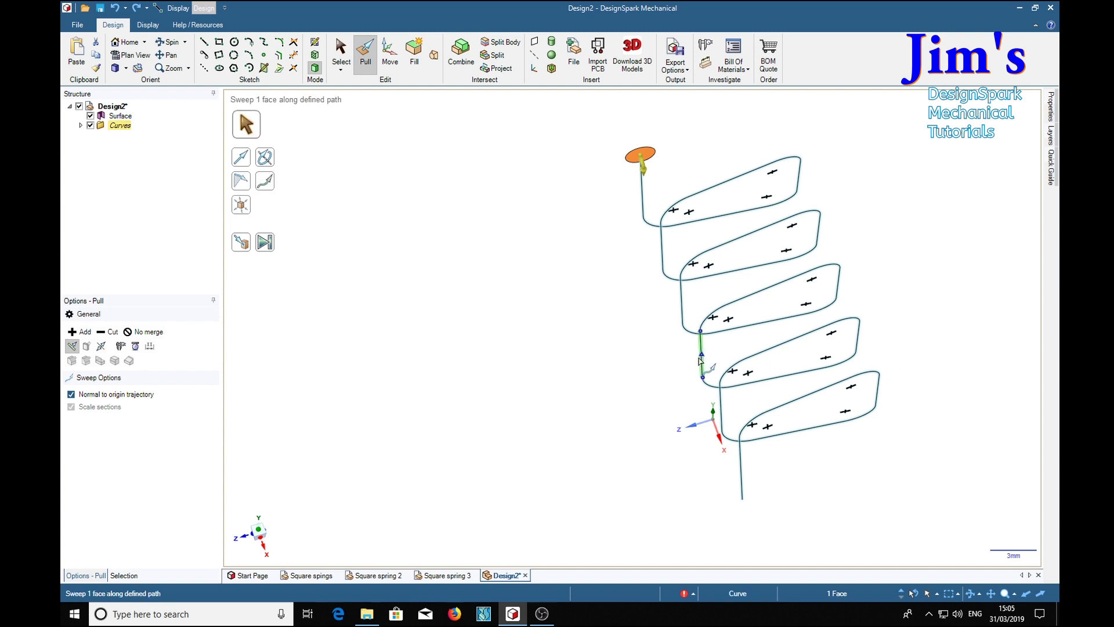
key(ctrl+z)
key(ctrl+z)
key(ctrl+z)
key(ctrl+z)
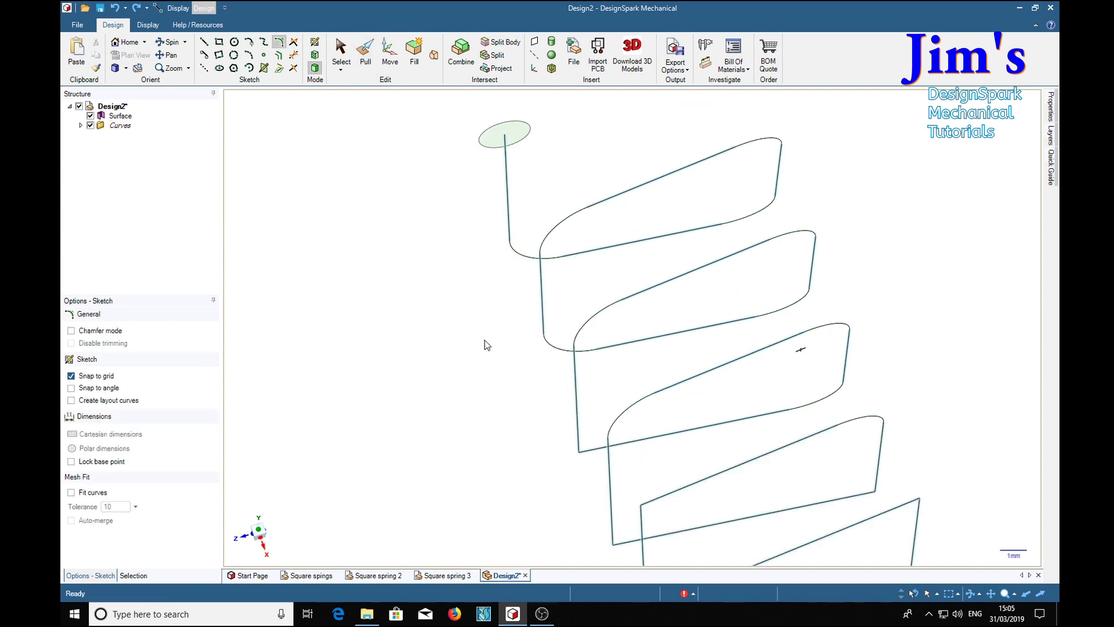
key(ctrl+z)
key(ctrl+z)
key(ctrl+z)
key(ctrl+z)
key(ctrl+z)
key(ctrl+z)
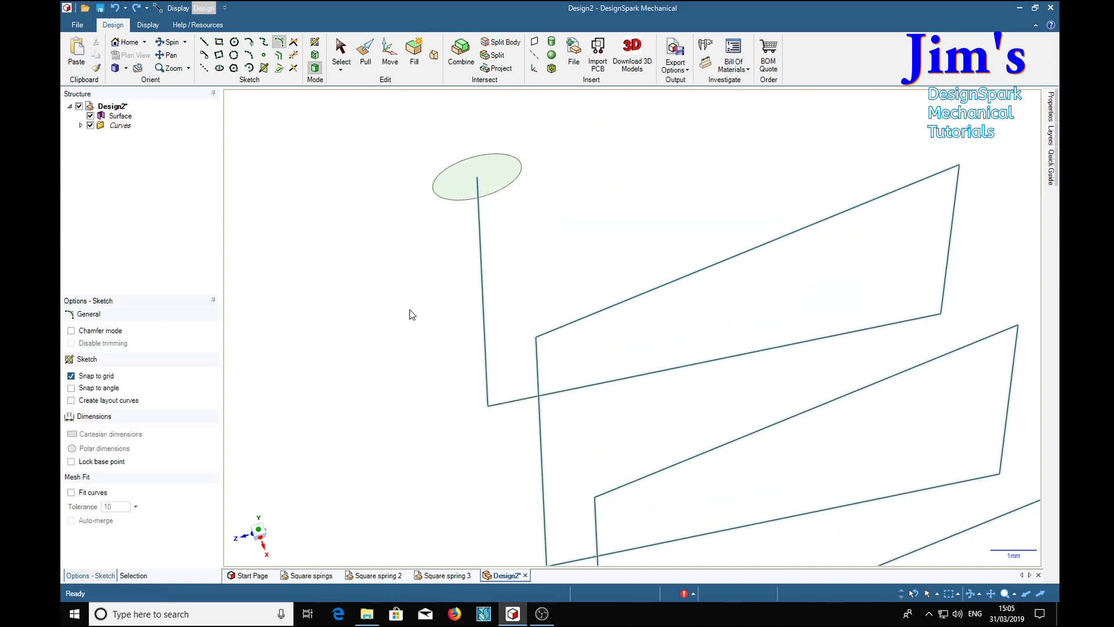
key(ctrl+z)
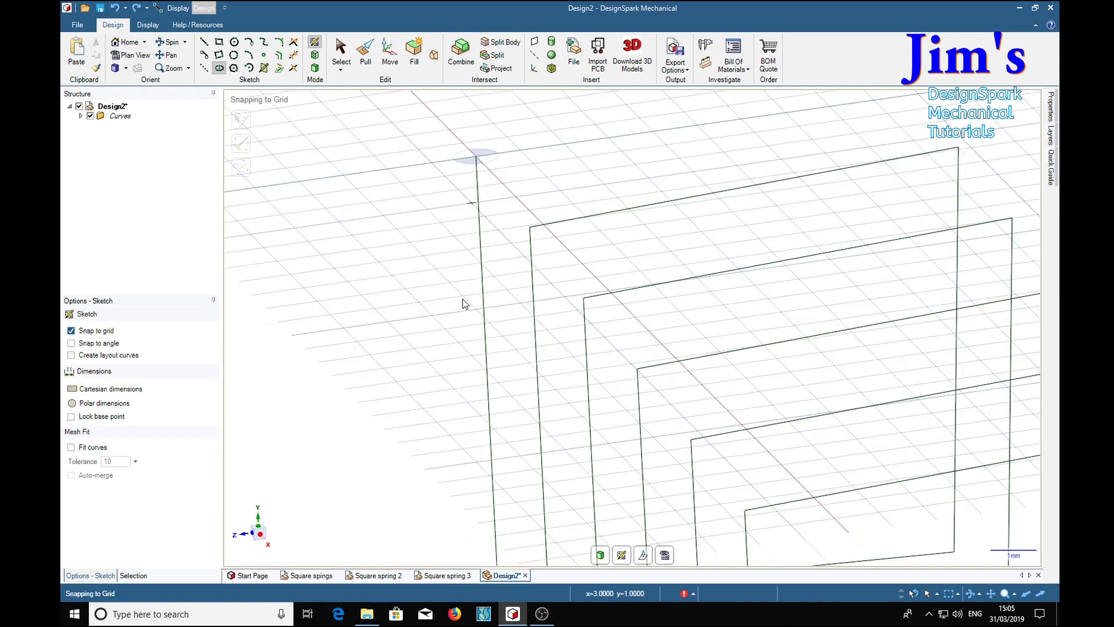
Sketch a five-sided polygon with a 1 mm diameter, centred on the start point of the zigzag path
click(233, 69)
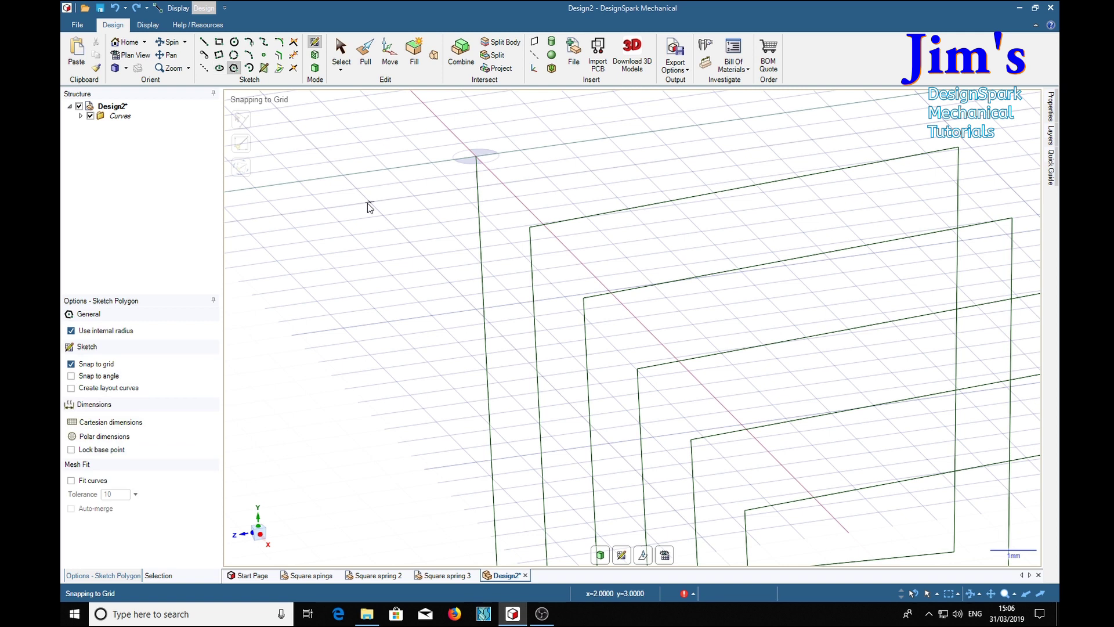
click(477, 158)
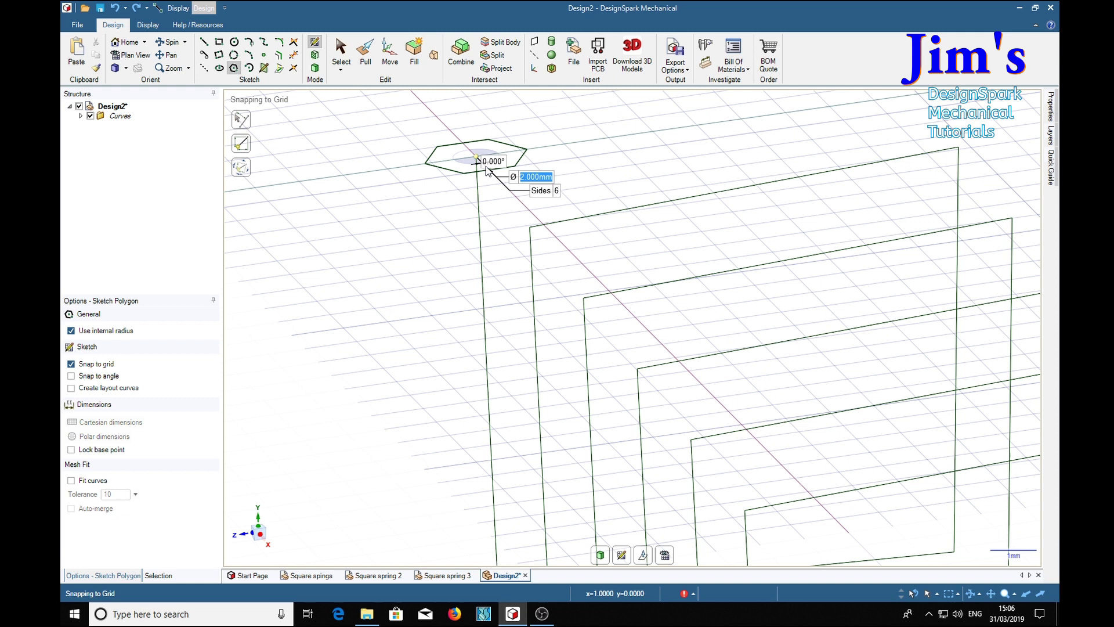
text(1)
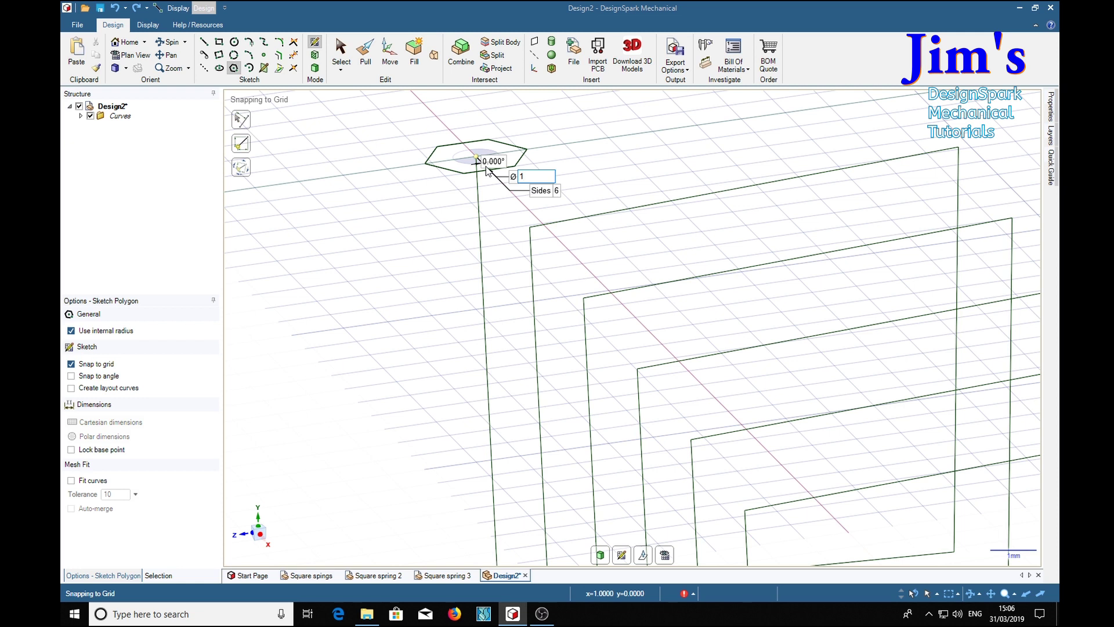
key(Tab)
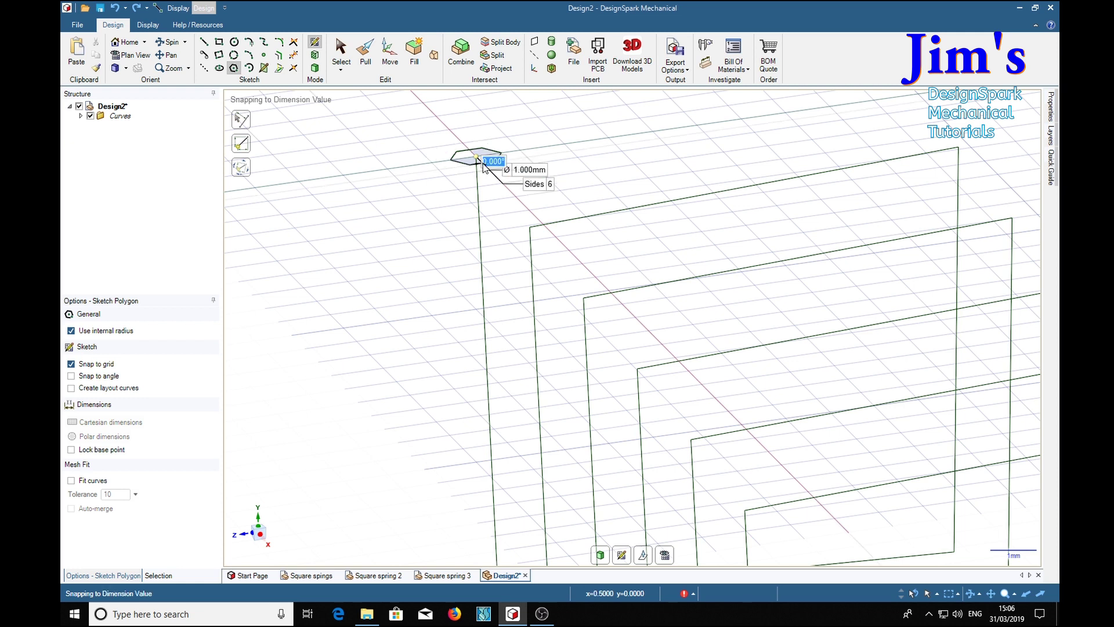
key(Tab)
text(5)
key(shift+Home)
click(391, 149)
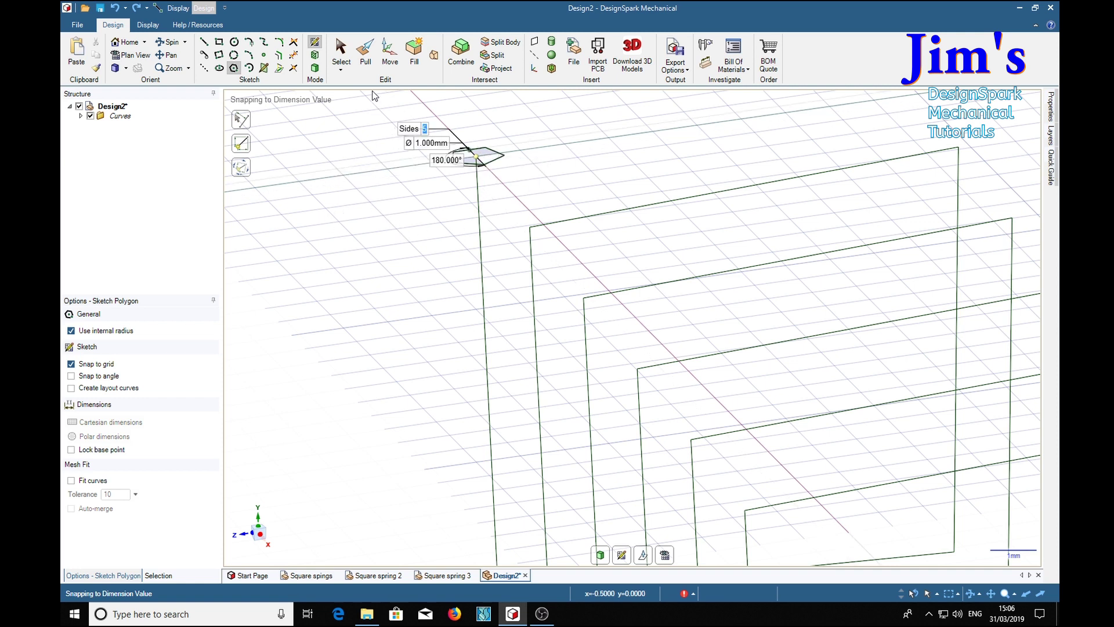
Sweep the pentagonal face along the entire sharp-cornered path to form a solid spring, and inspect it from several angles
click(365, 55)
click(487, 159)
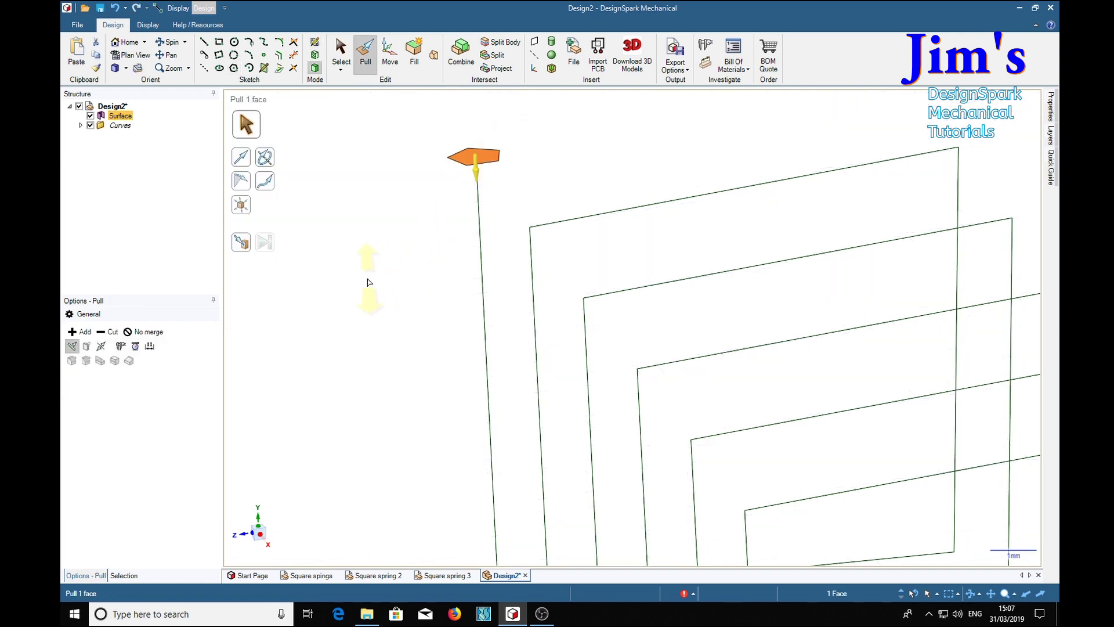
click(267, 183)
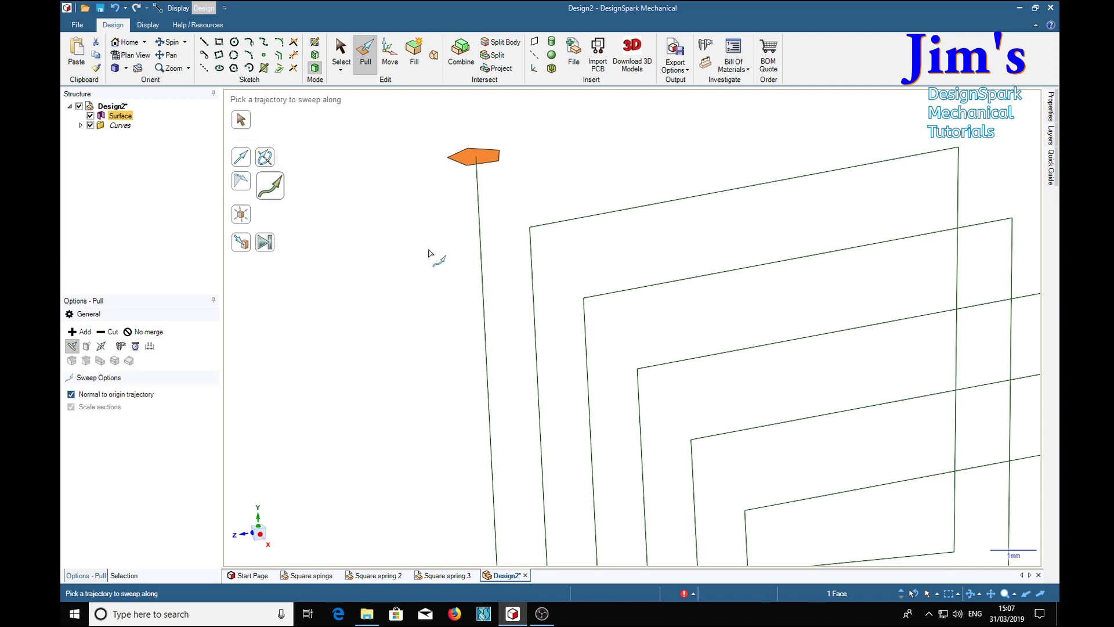
click(479, 213)
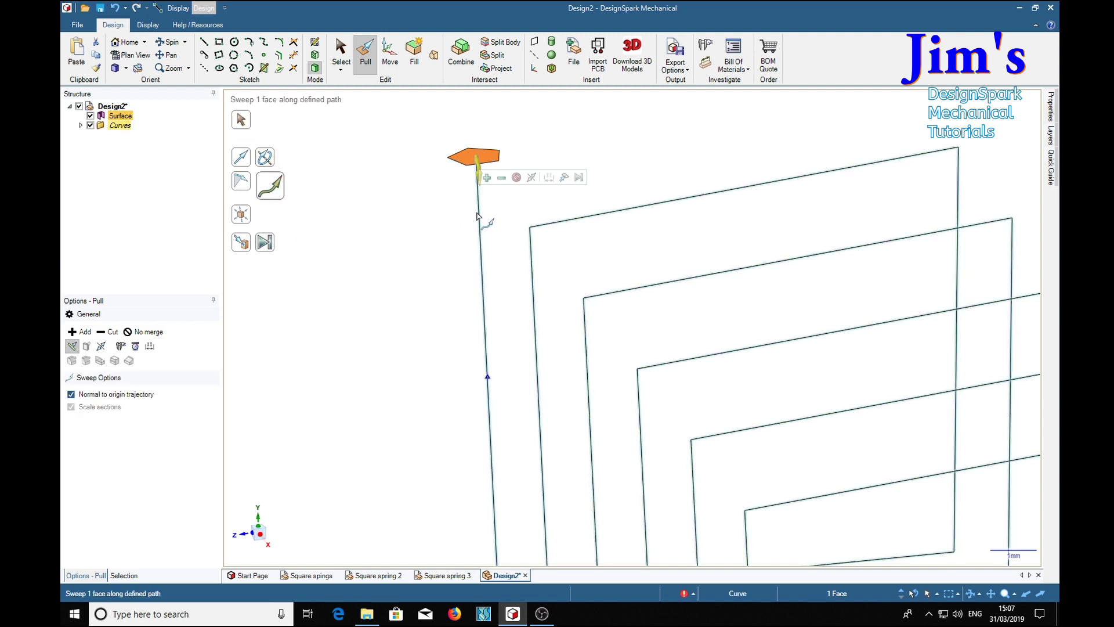
click(265, 242)
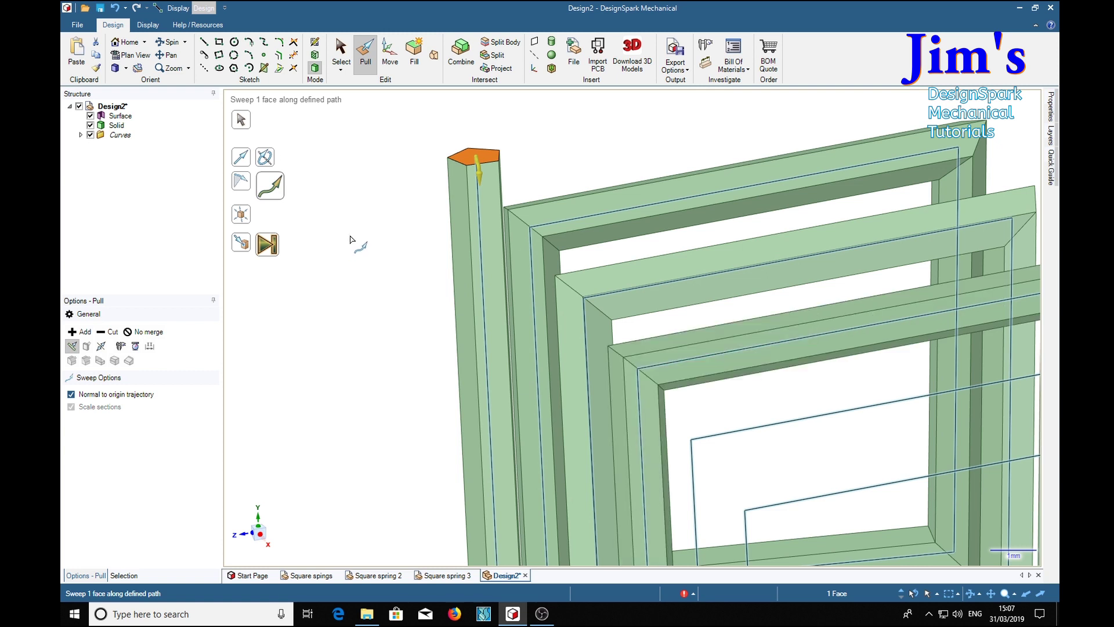
scroll(398, 331, down, 5)
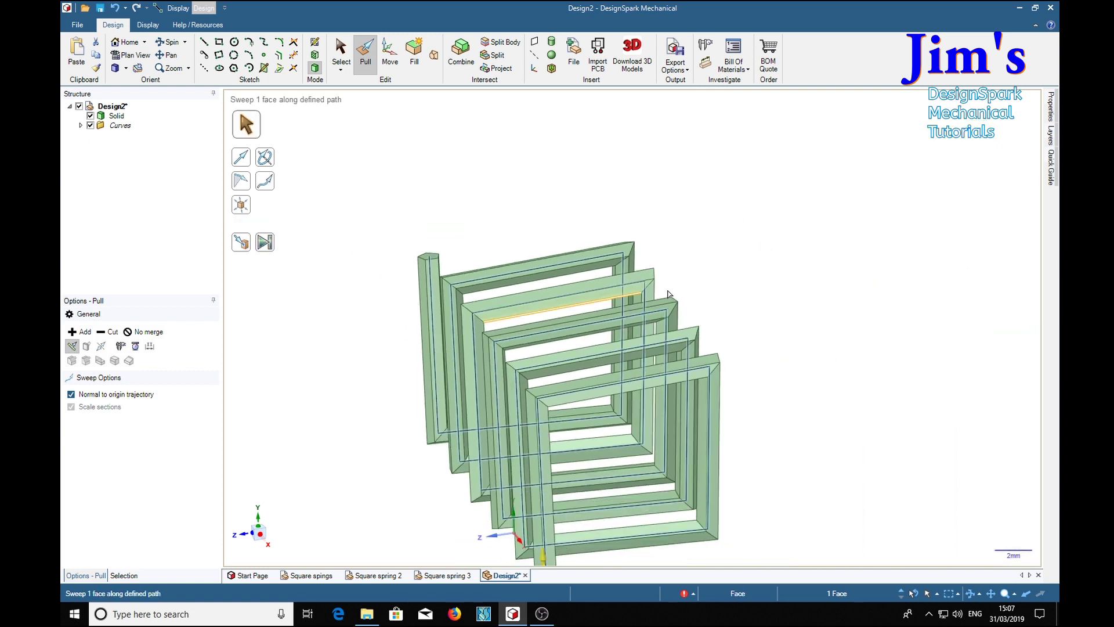
middle_drag(779, 251, 926, 324)
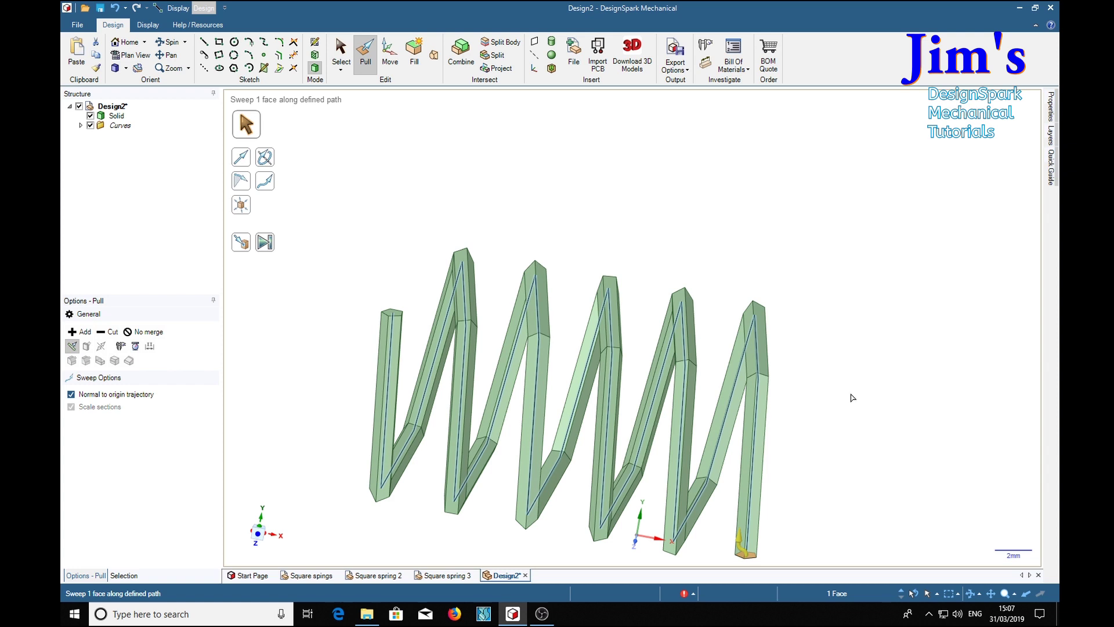
key(h)
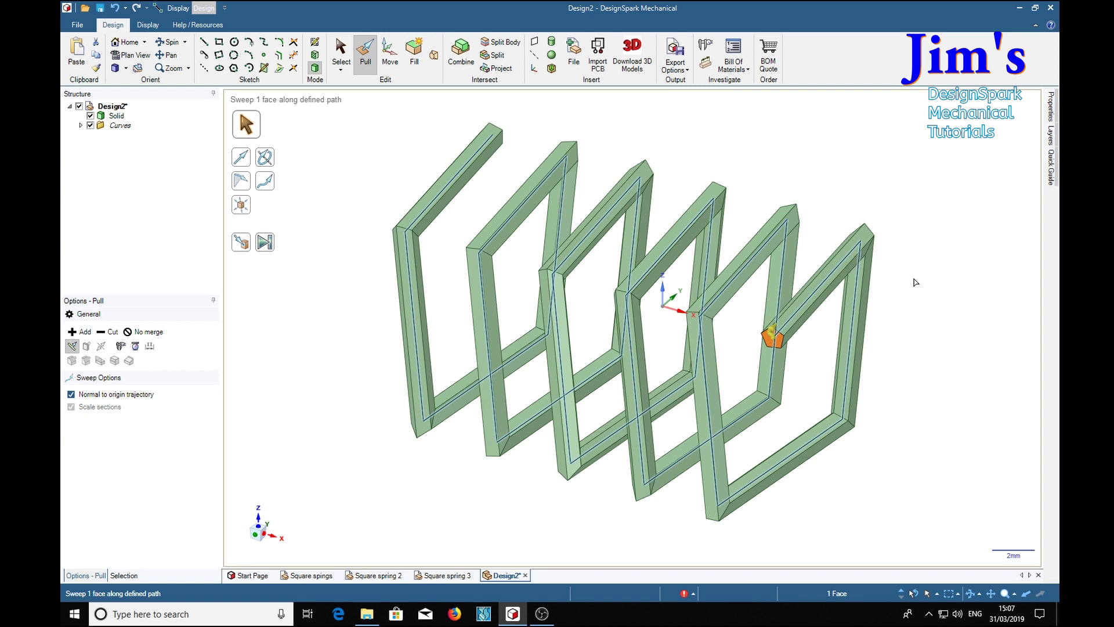
mouse_move(922, 348)
middle_down()
mouse_move(965, 336)
mouse_move(946, 374)
mouse_move(927, 373)
middle_up()
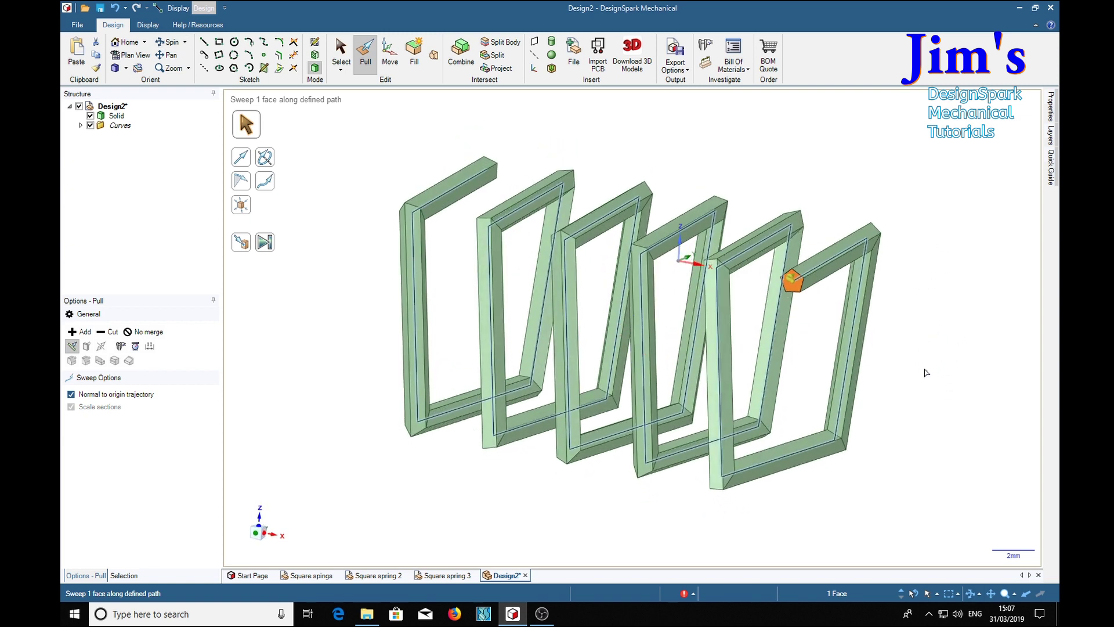